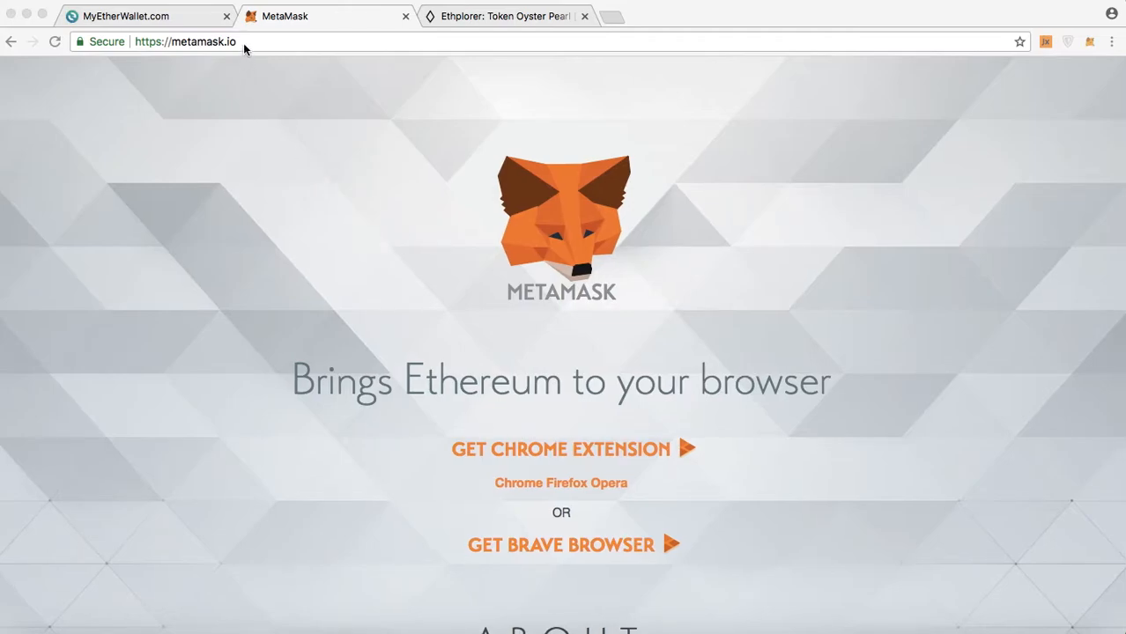
# Open MetaMask's Chrome extension page in the web store and bring up the installed MetaMask extension
pyautogui.click(587, 449)
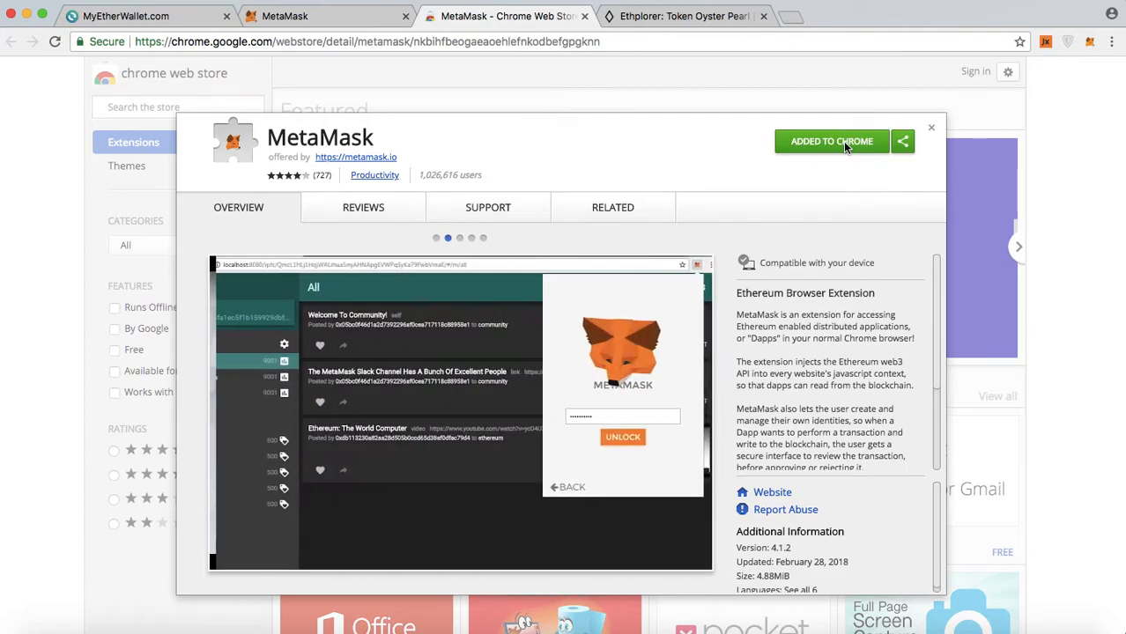
pyautogui.click(1090, 43)
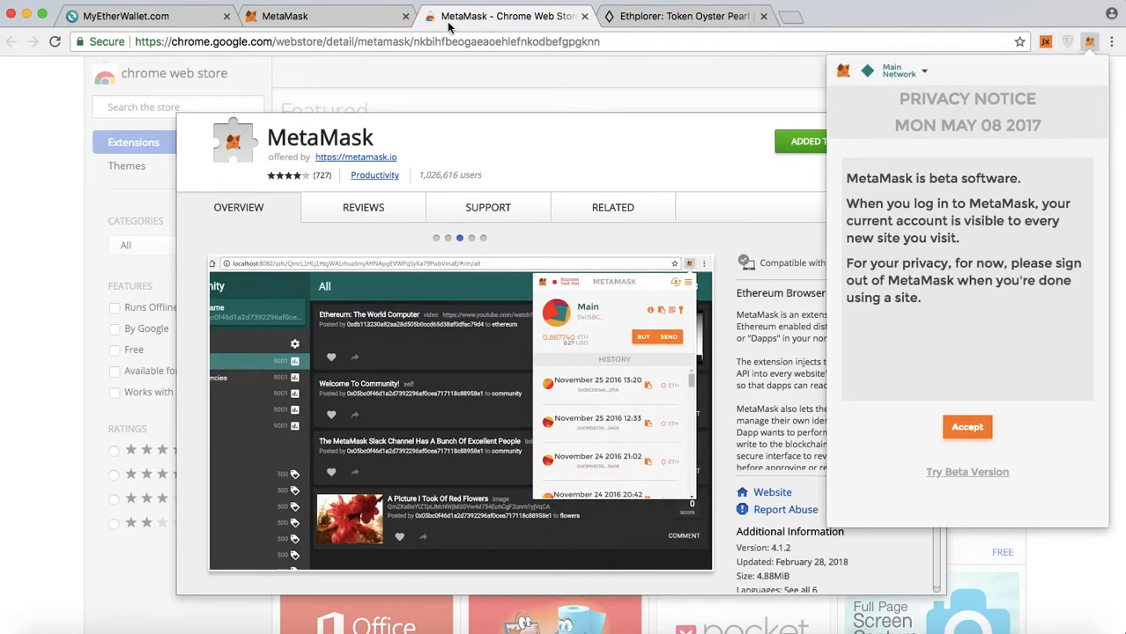
# On MyEtherWallet's Send Ether & Tokens page, review the Keystore, Ledger and TREZOR access options and select MetaMask / Mist
pyautogui.click(97, 26)
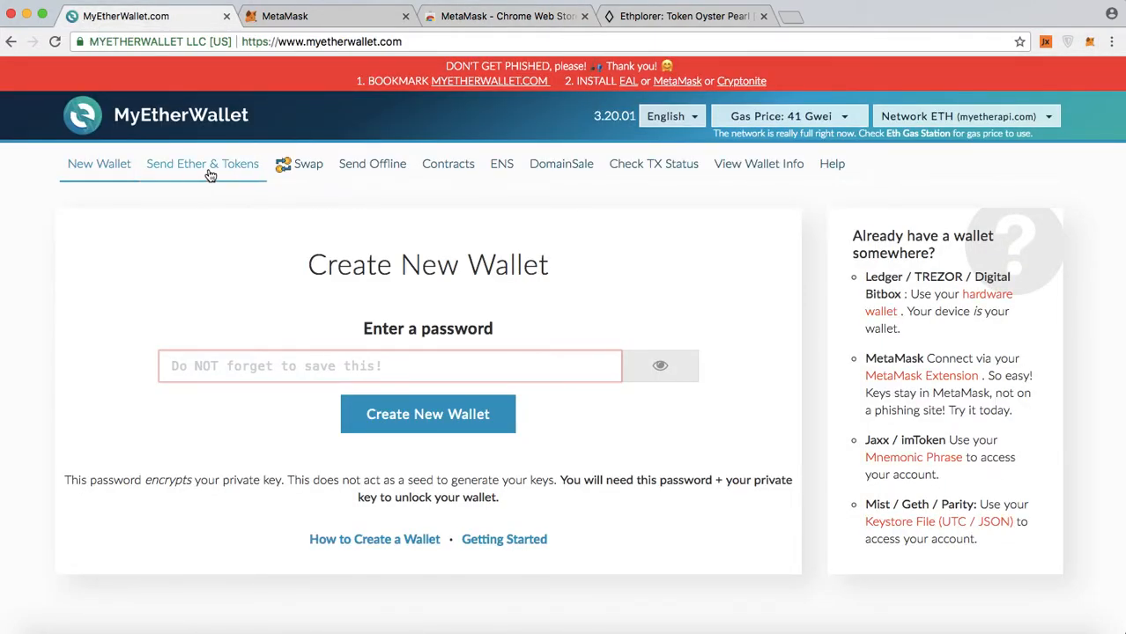
pyautogui.click(182, 172)
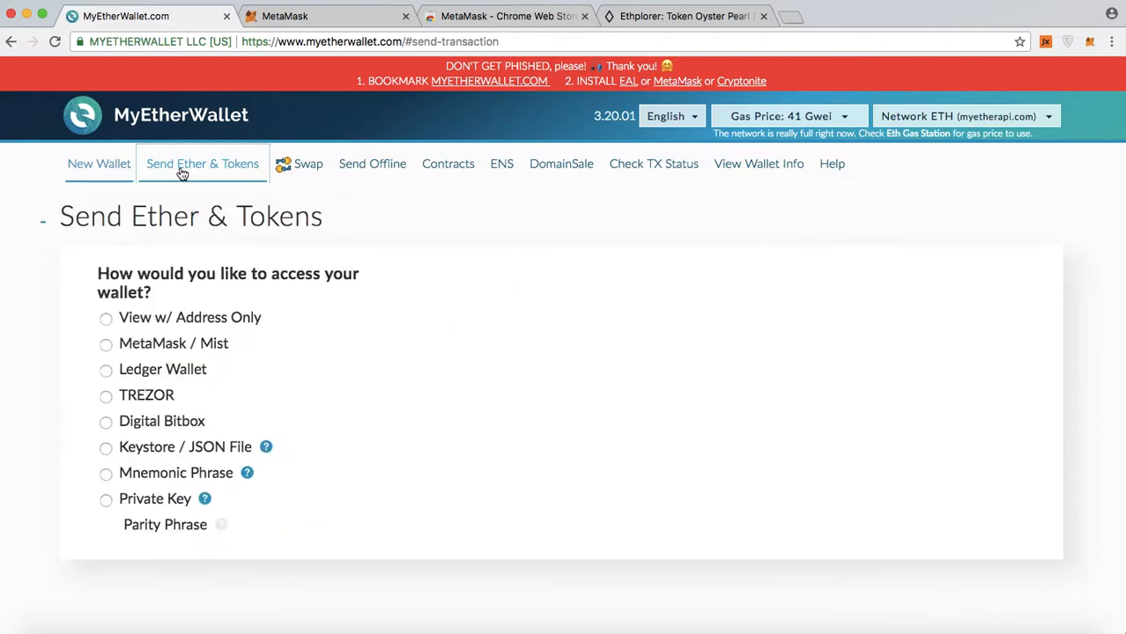
pyautogui.click(167, 449)
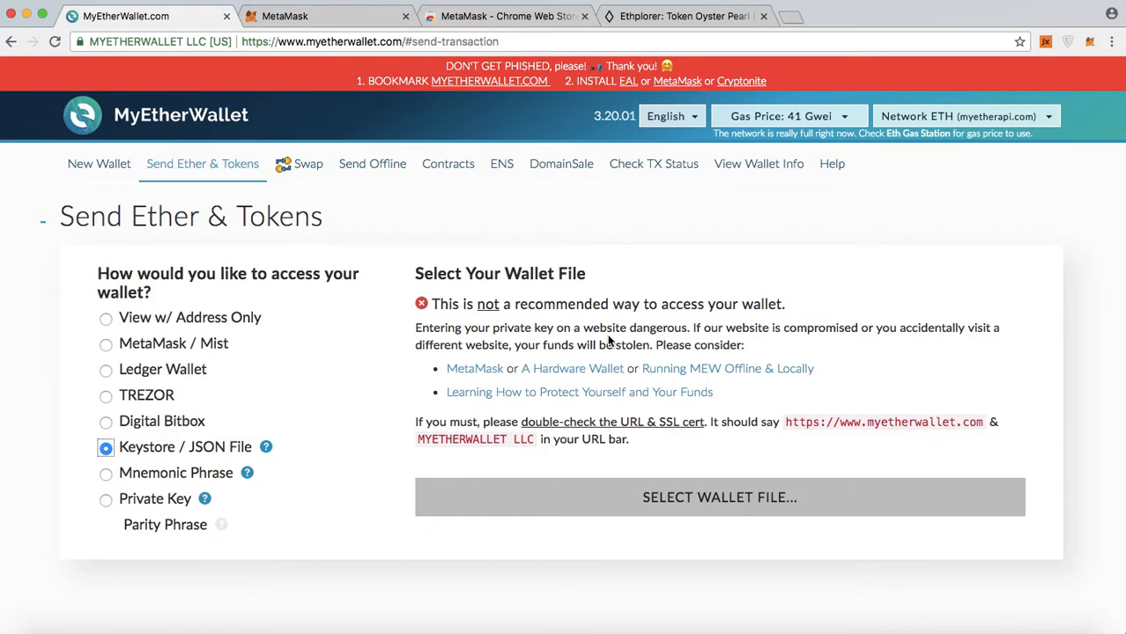
pyautogui.click(169, 350)
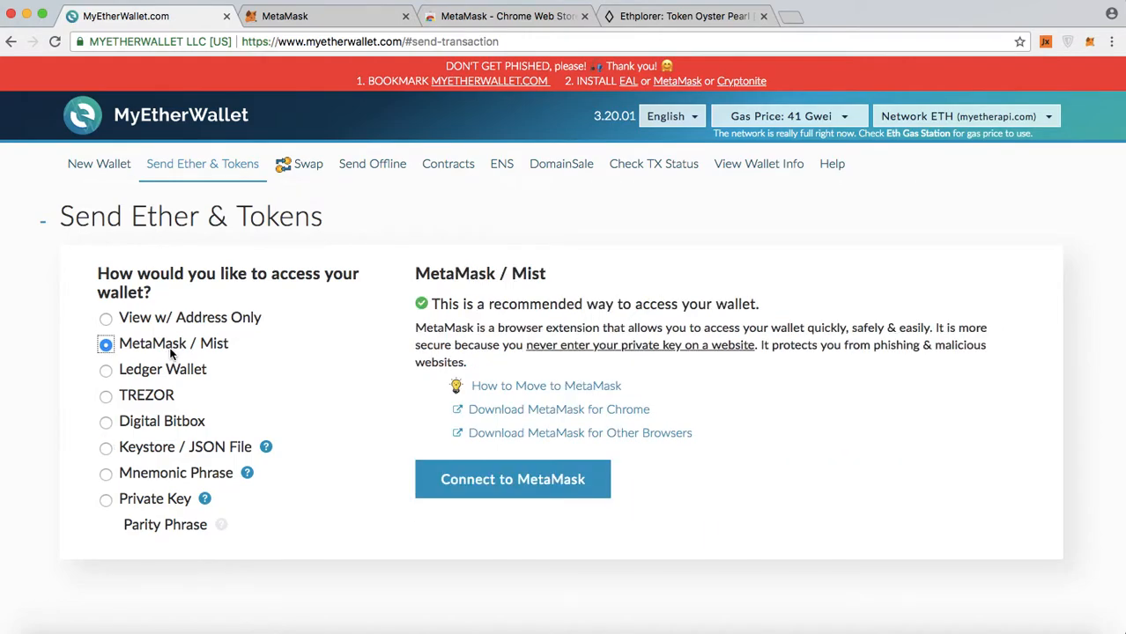
pyautogui.click(171, 375)
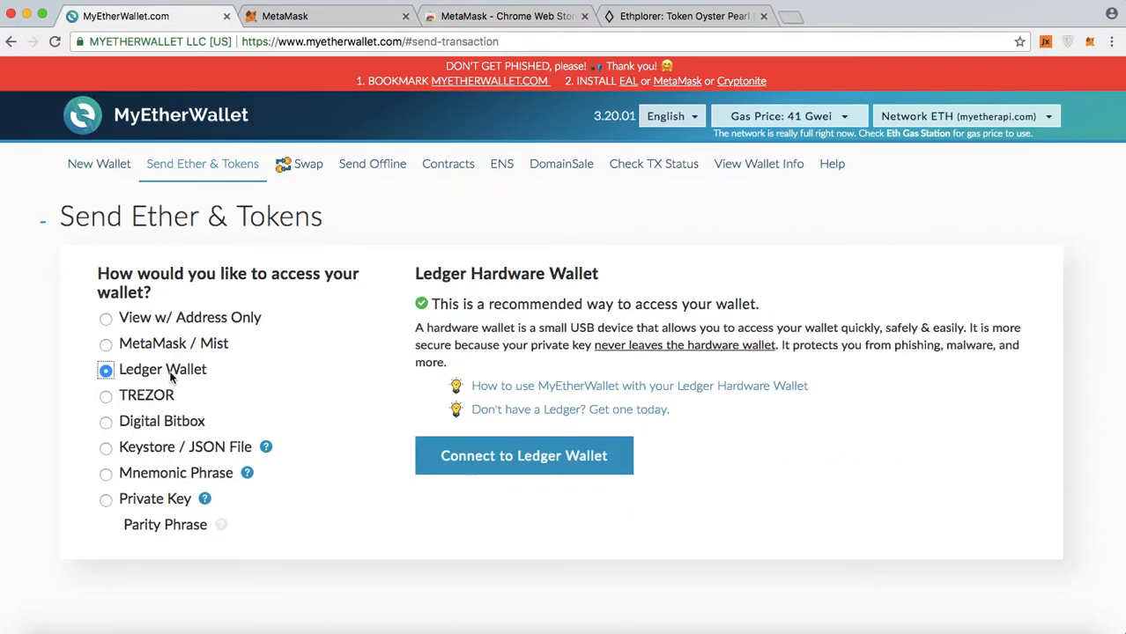
pyautogui.click(162, 402)
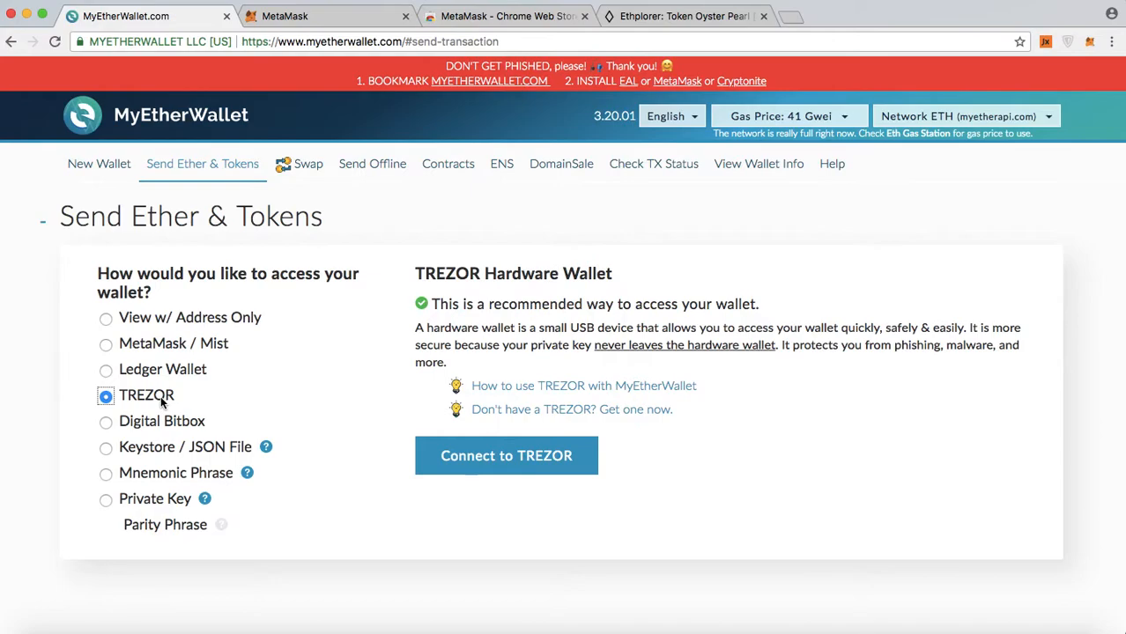
pyautogui.click(173, 347)
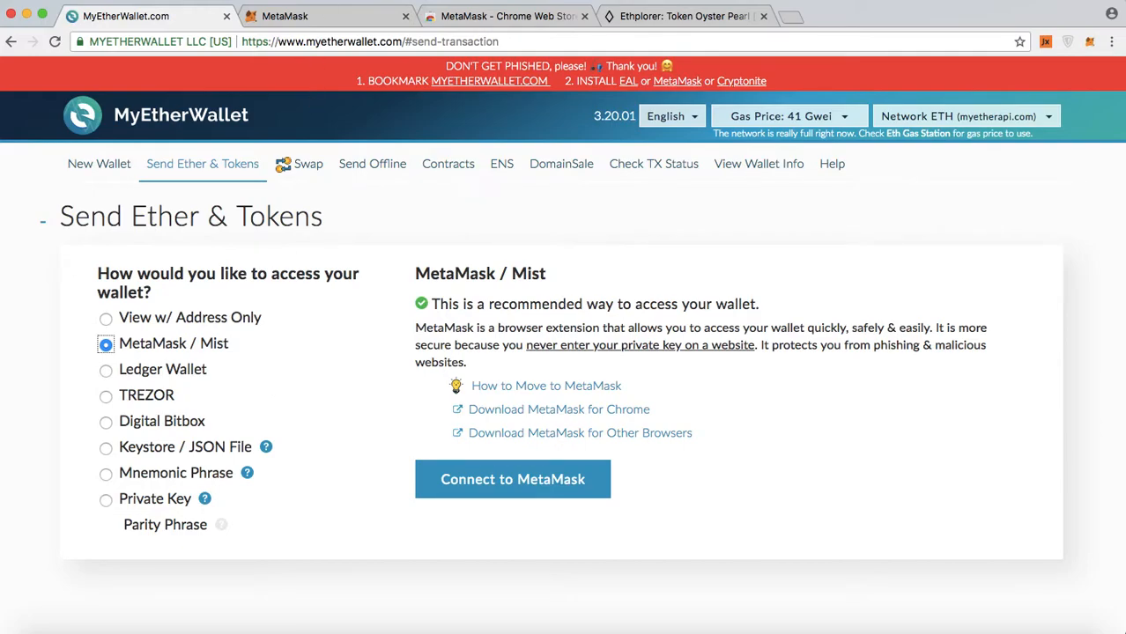
# Search Ethplorer for the token prl and examine the Oyster Pearl contract address, symbol and decimals
pyautogui.click(519, 16)
pyautogui.click(676, 18)
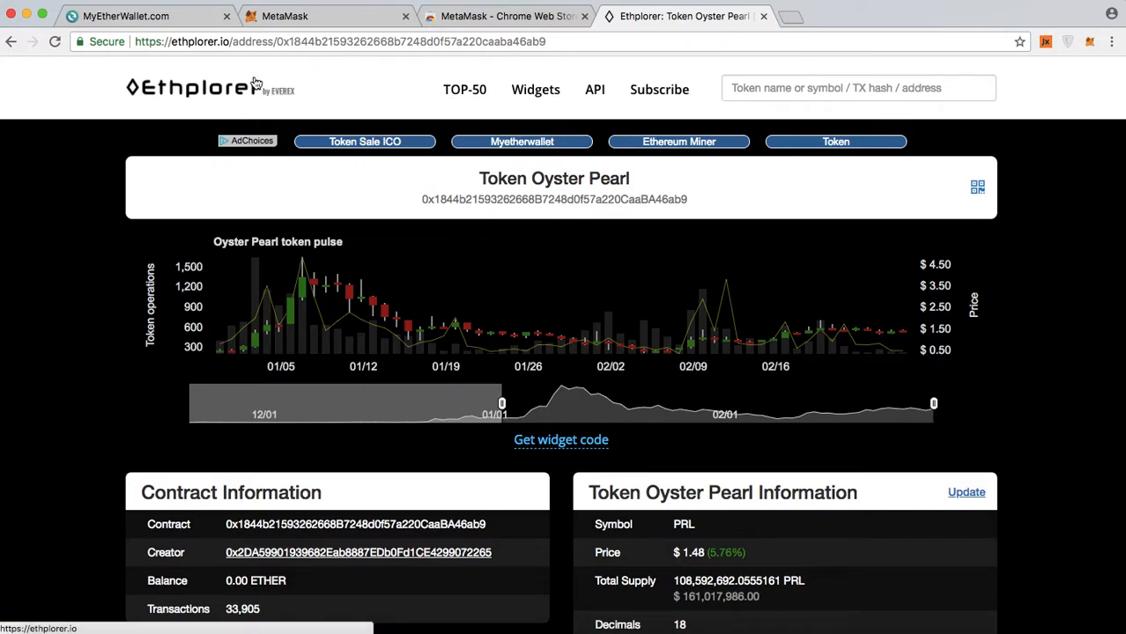
pyautogui.click(756, 95)
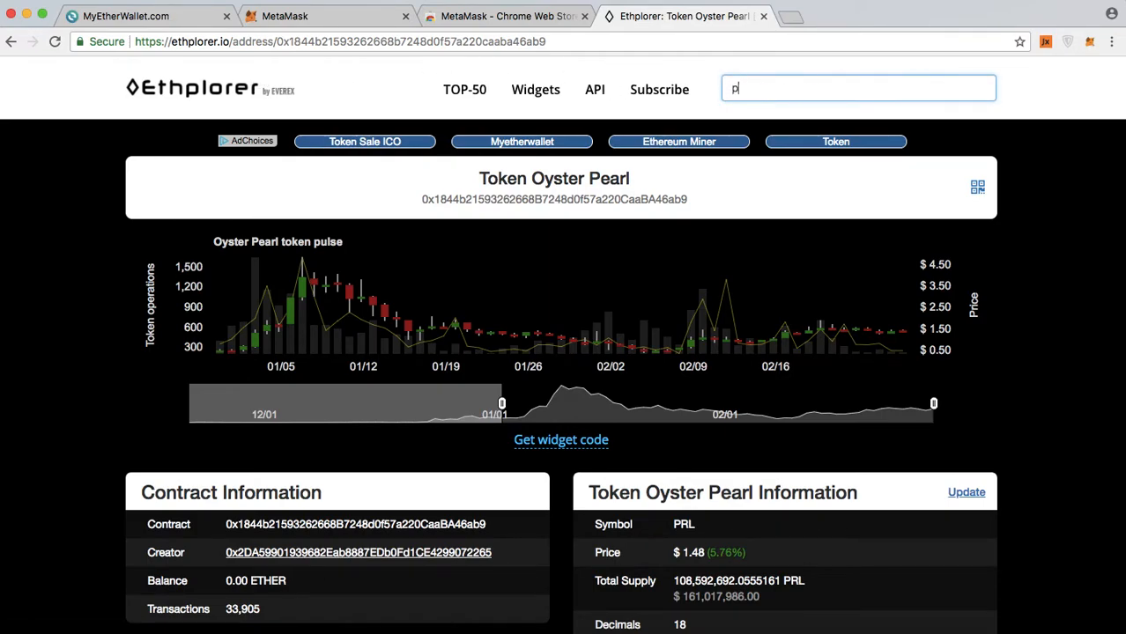
pyautogui.write('prl')
pyautogui.press('BackSpace')
pyautogui.press('BackSpace')
pyautogui.press('BackSpace')
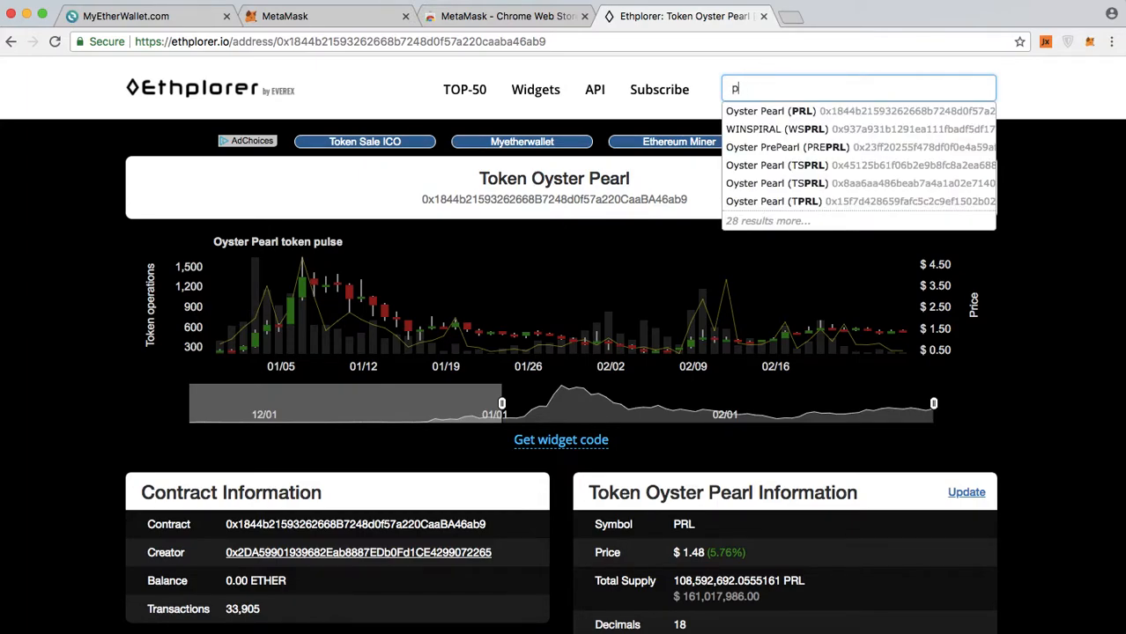
pyautogui.write('prl')
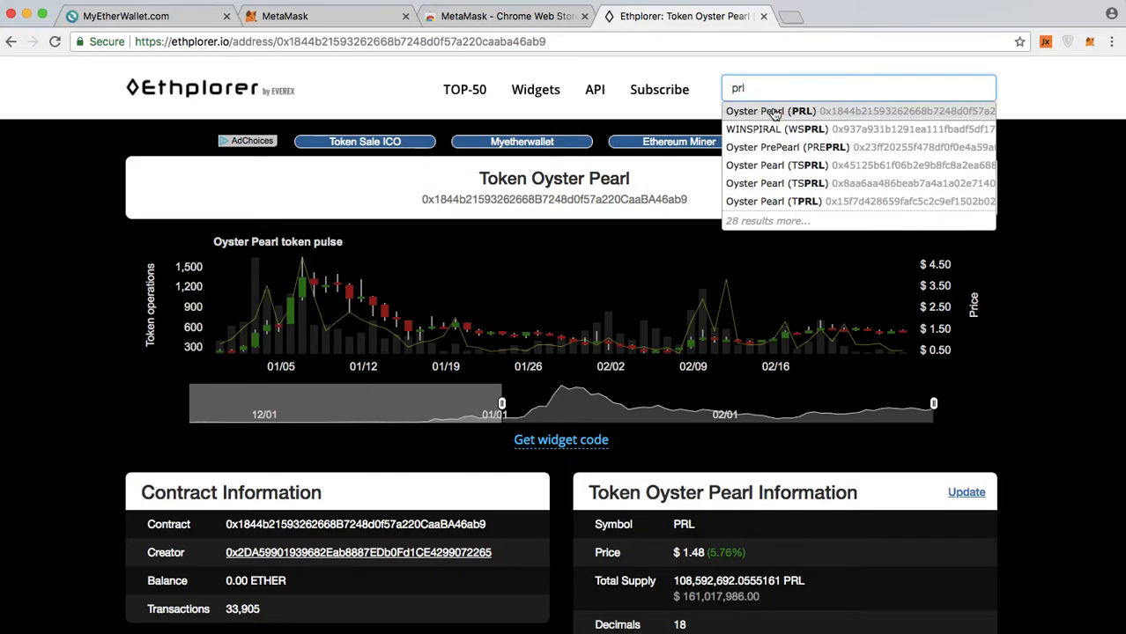
pyautogui.click(79, 349)
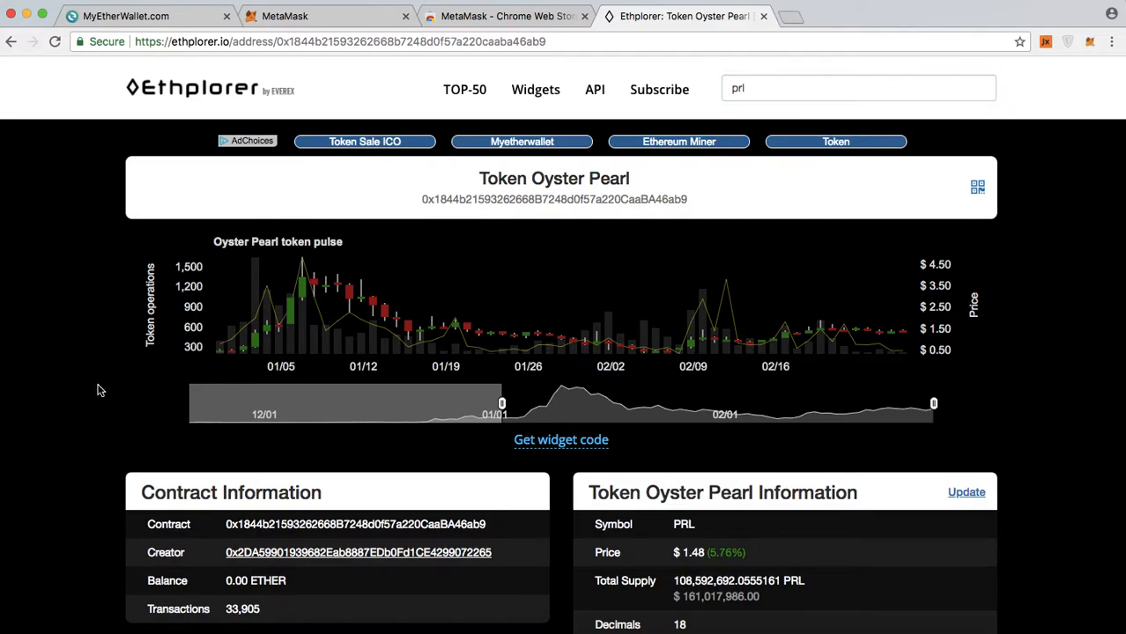
pyautogui.scroll(-3, 99, 390)
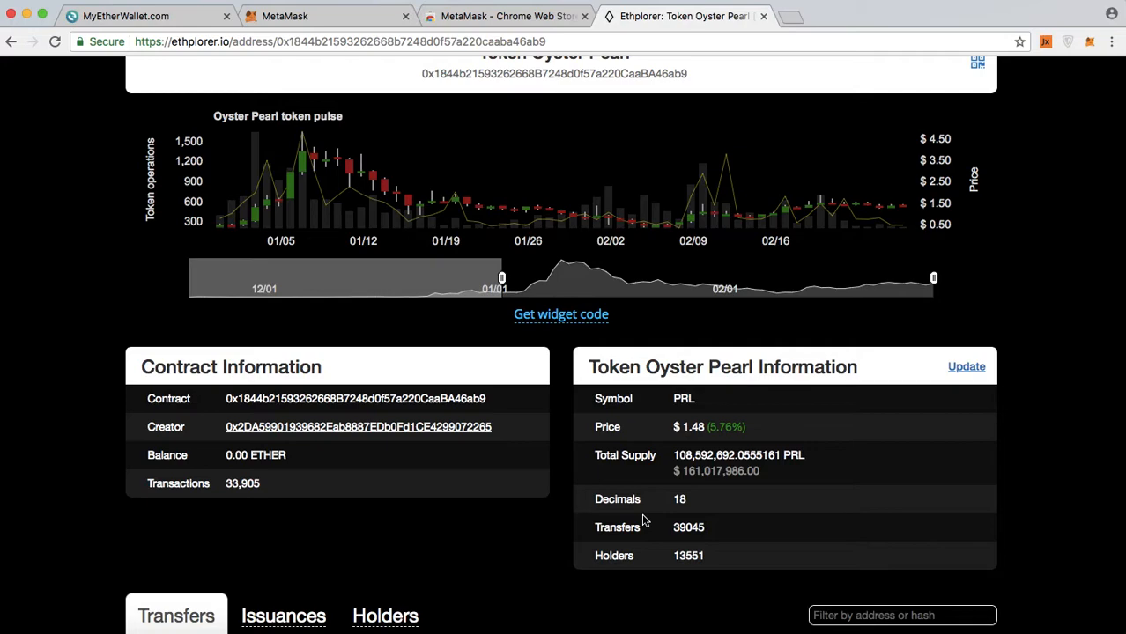
pyautogui.scroll(3, 643, 521)
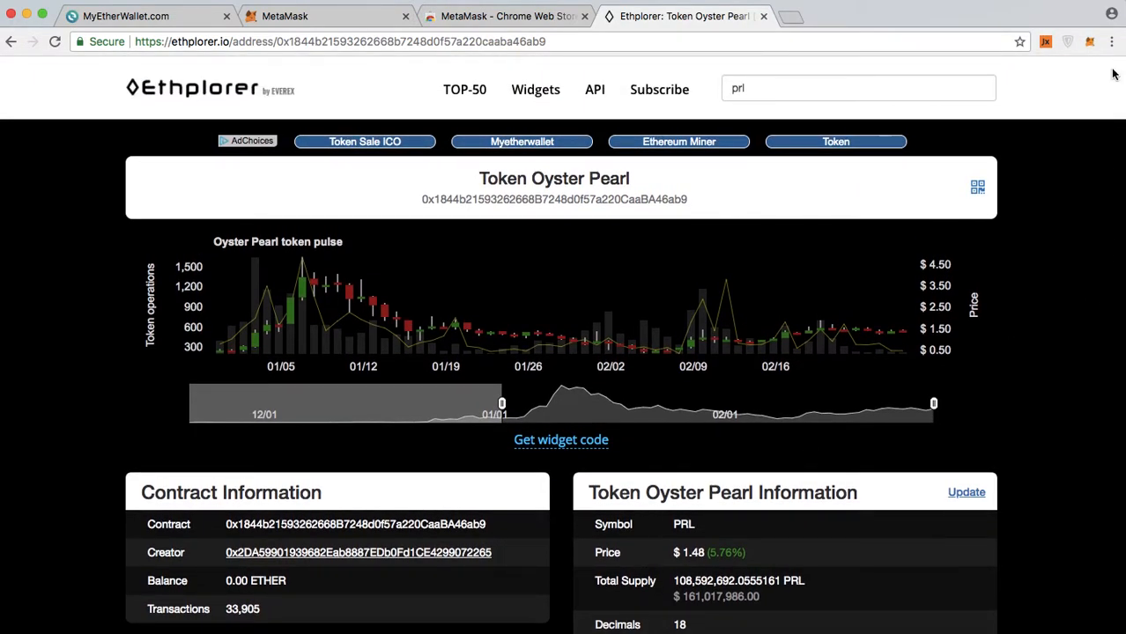
# Accept MetaMask's privacy notice, then read to the end of its terms of use and accept them
pyautogui.click(1091, 44)
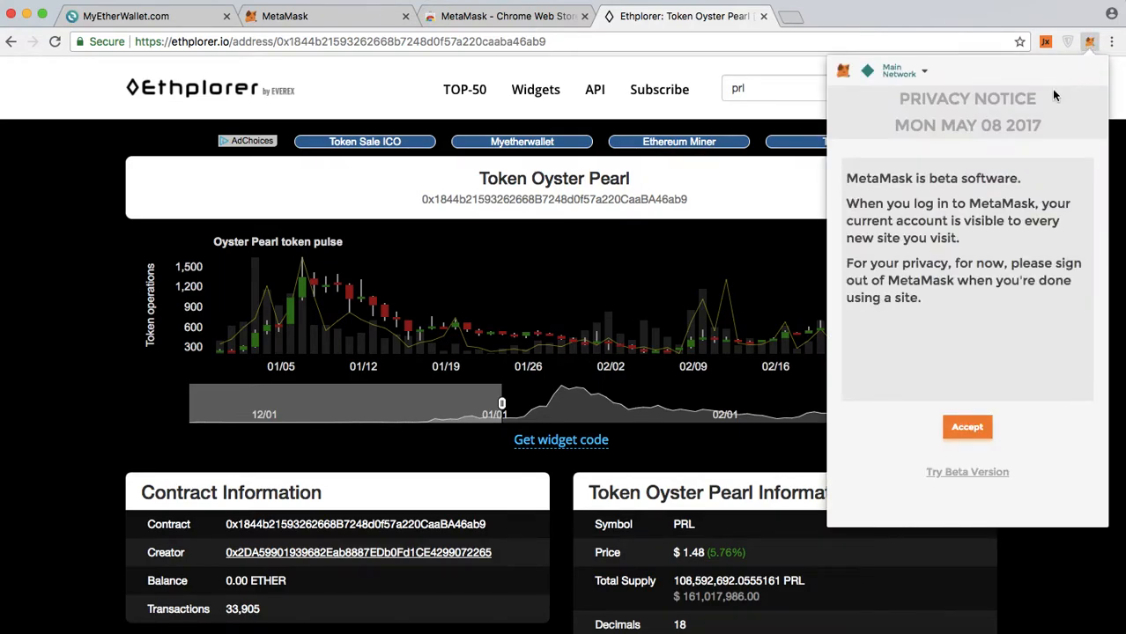
pyautogui.click(961, 429)
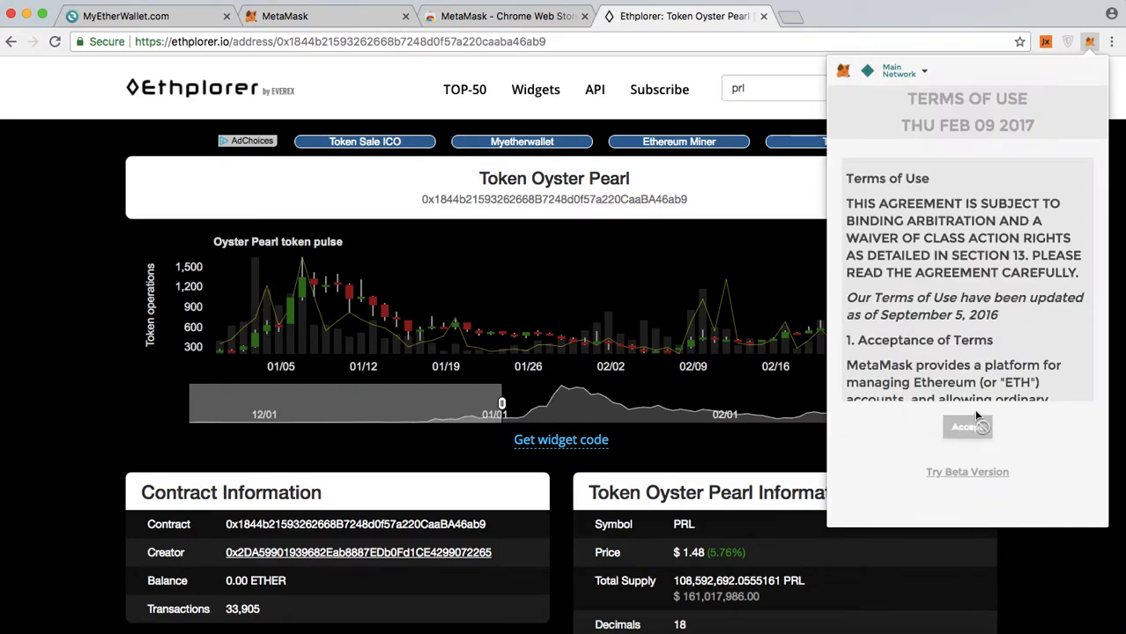
pyautogui.scroll(-4, 1061, 242)
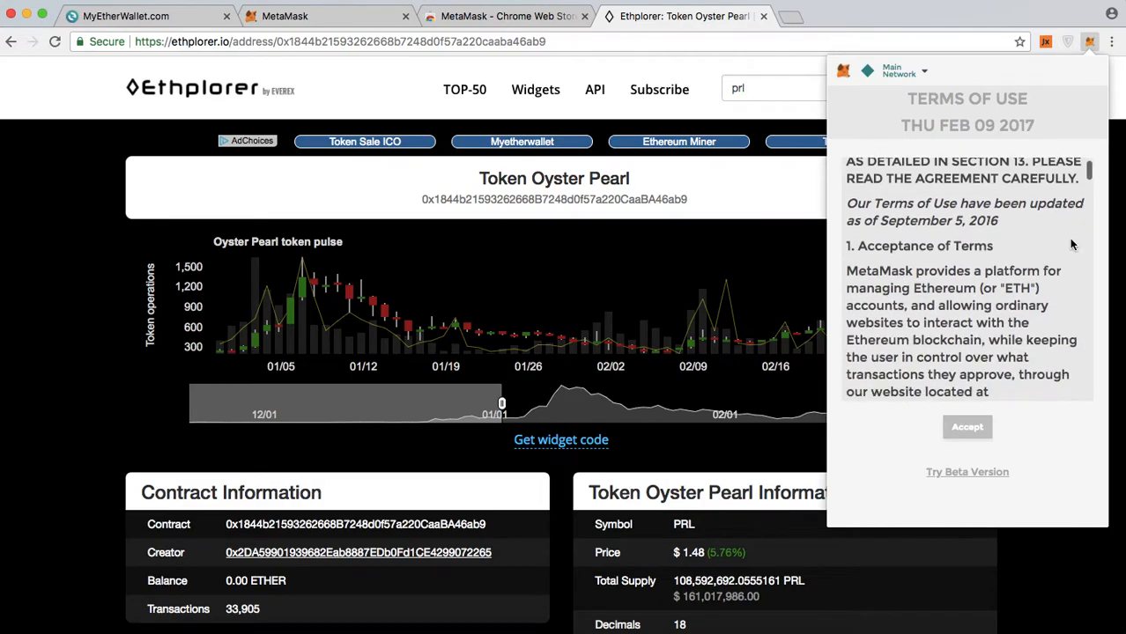
pyautogui.moveTo(1088, 174); pyautogui.dragTo(1106, 400)
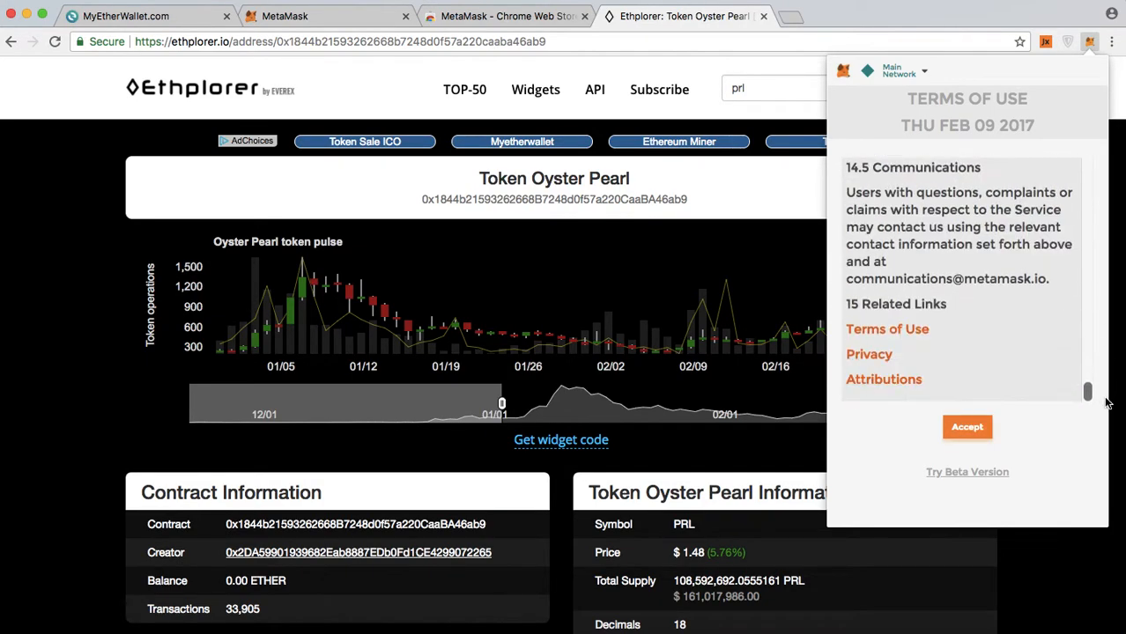
pyautogui.click(959, 430)
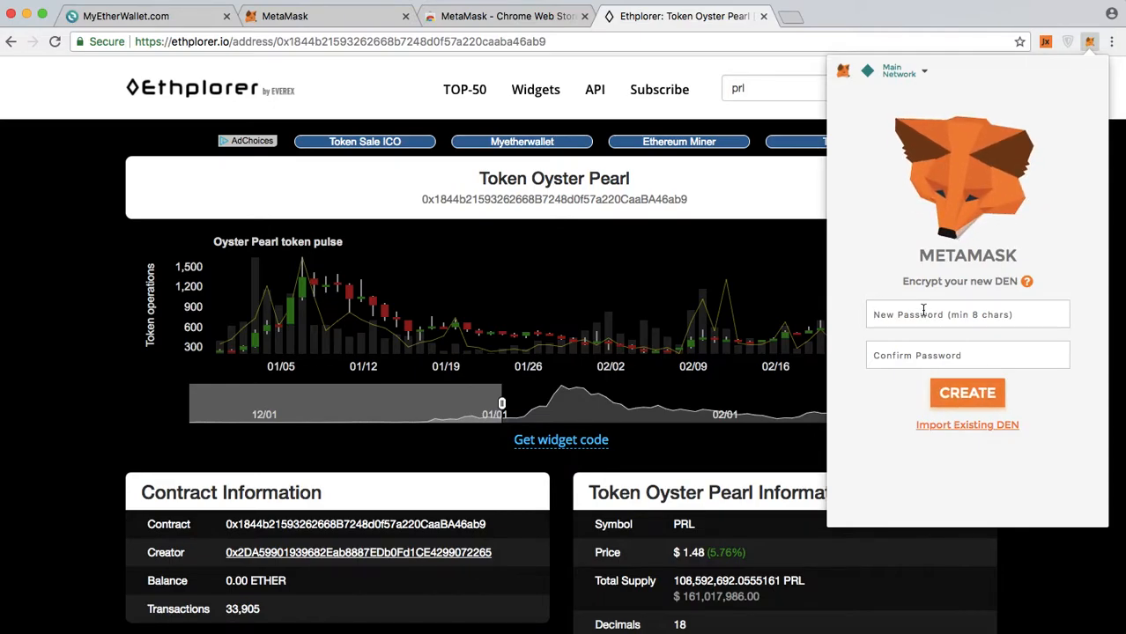
# Enter and confirm a new MetaMask password and create the encrypted vault
pyautogui.write('*******')
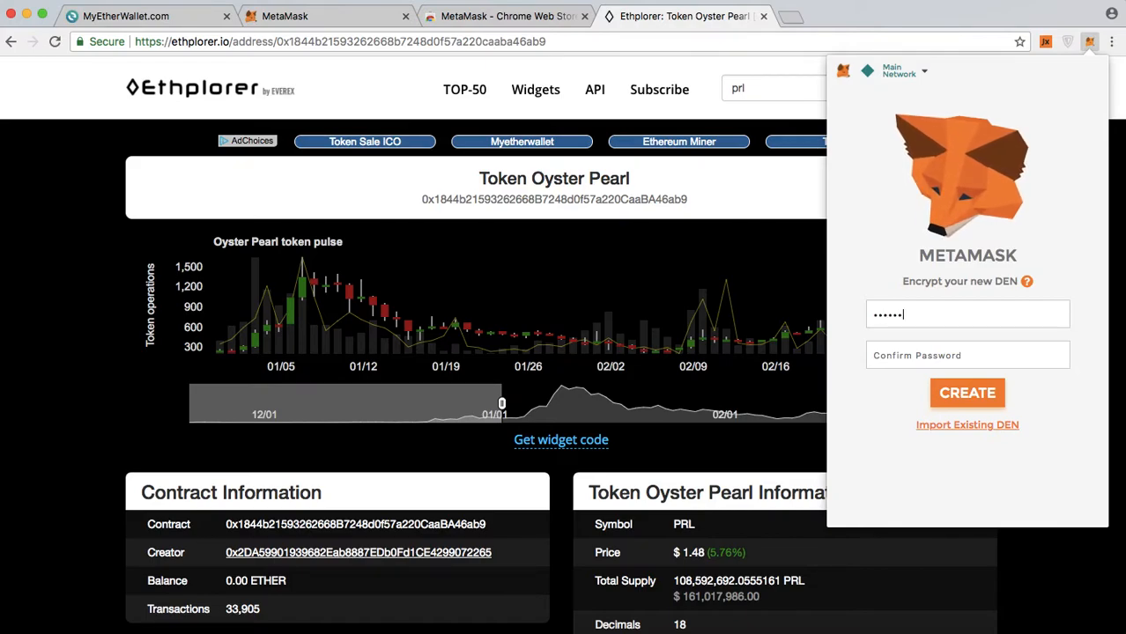
pyautogui.write('***')
pyautogui.press('Tab')
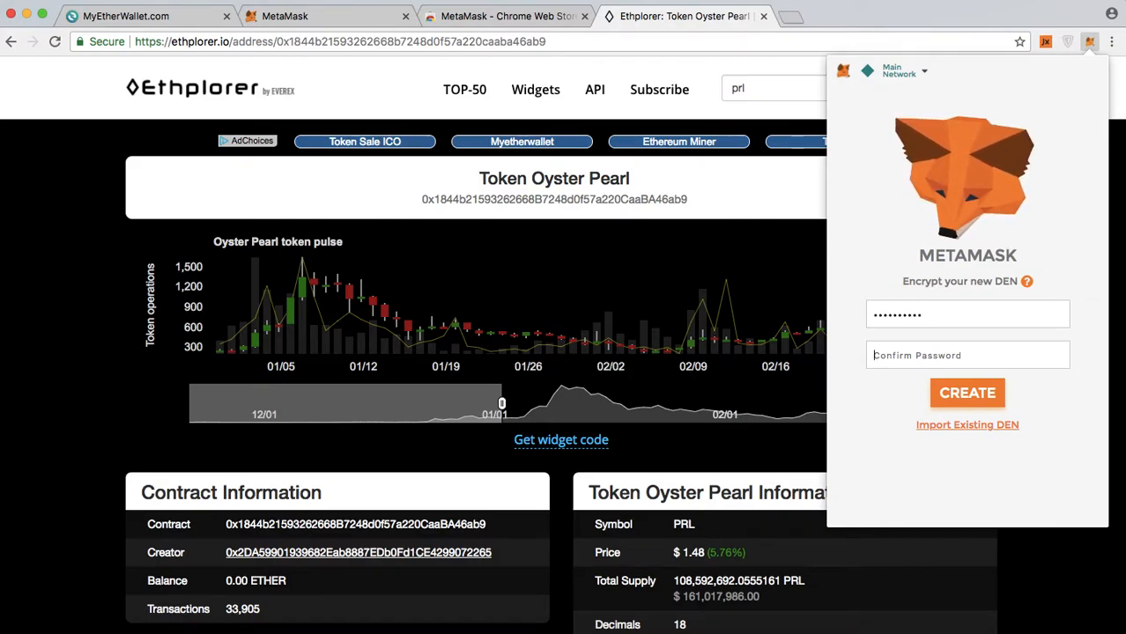
pyautogui.write('*******')
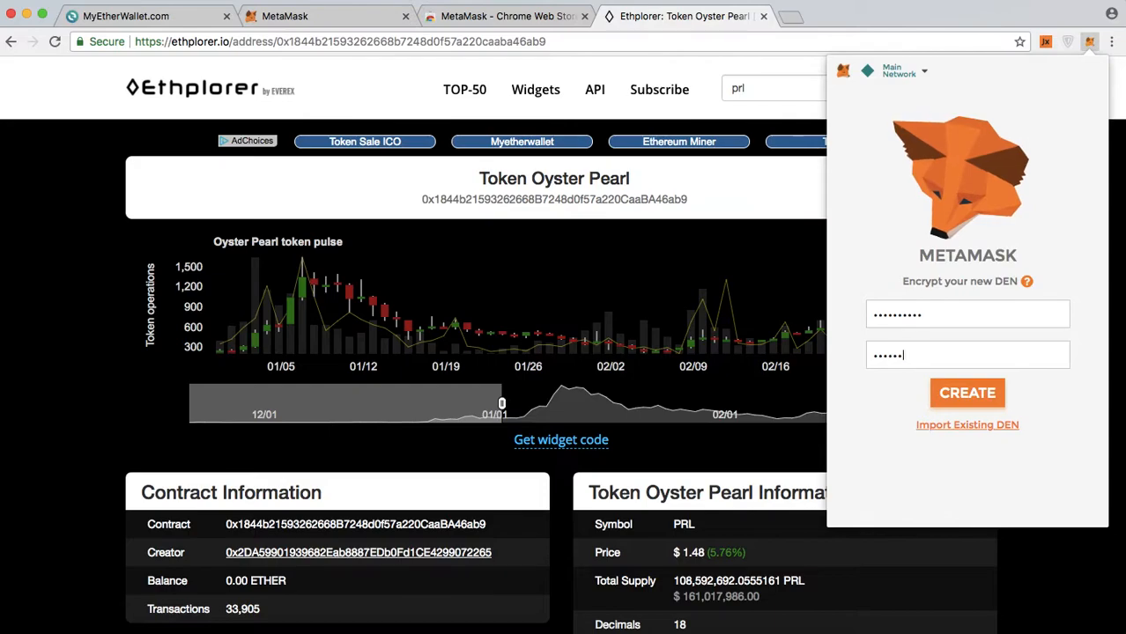
pyautogui.write('***')
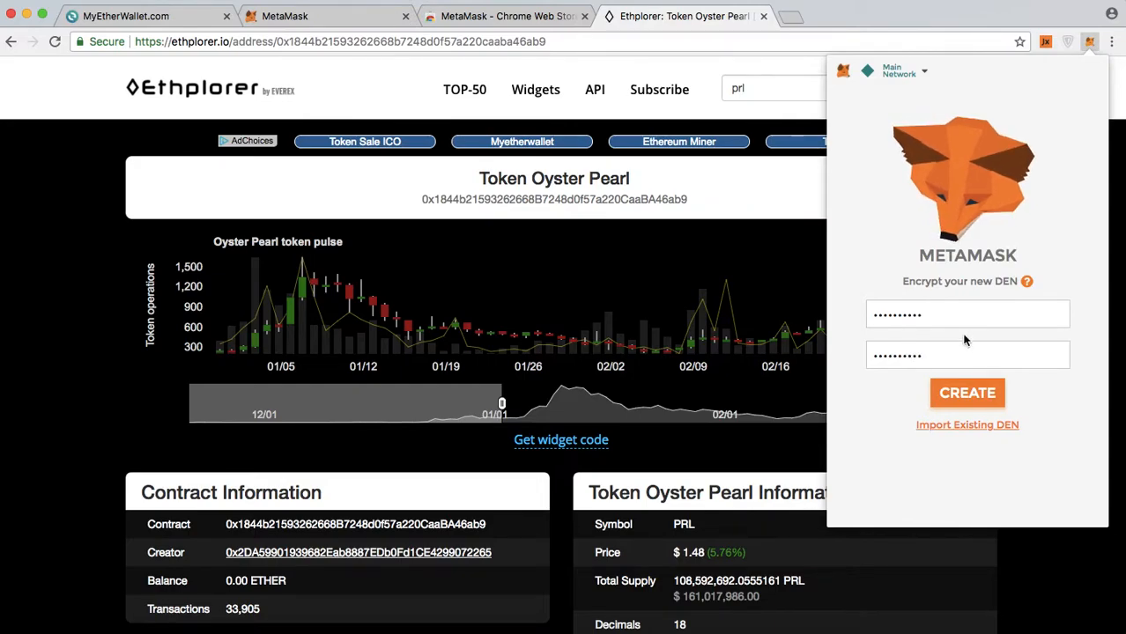
pyautogui.click(969, 396)
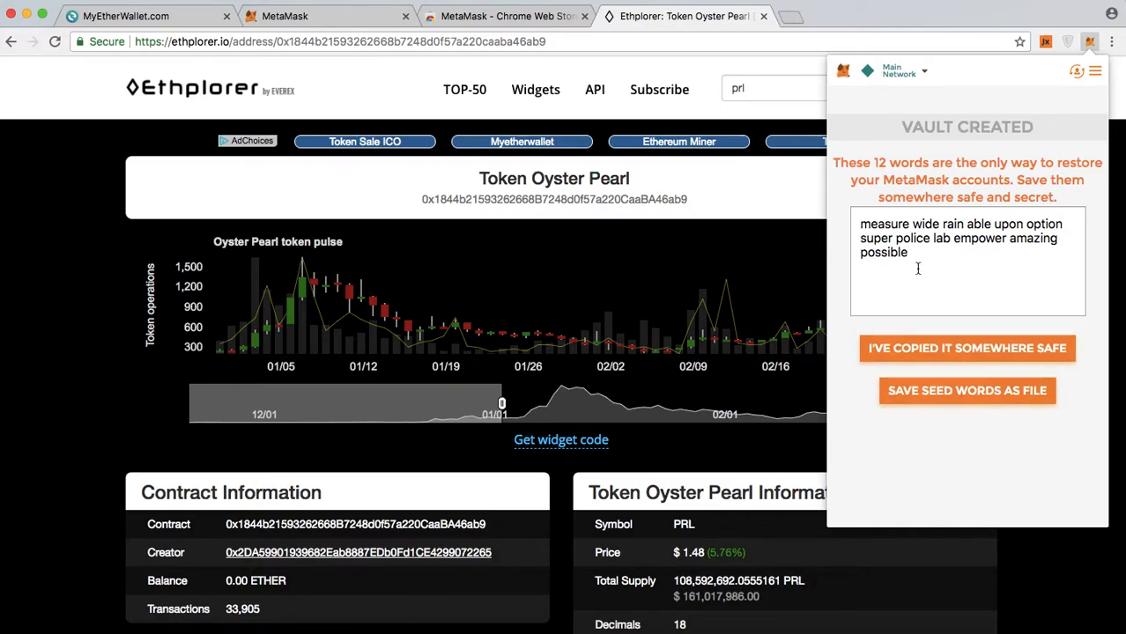
# Copy the 12-word MetaMask seed phrase and paste it into a blank text document
pyautogui.moveTo(907, 264); pyautogui.dragTo(843, 227)
pyautogui.press('super+c')
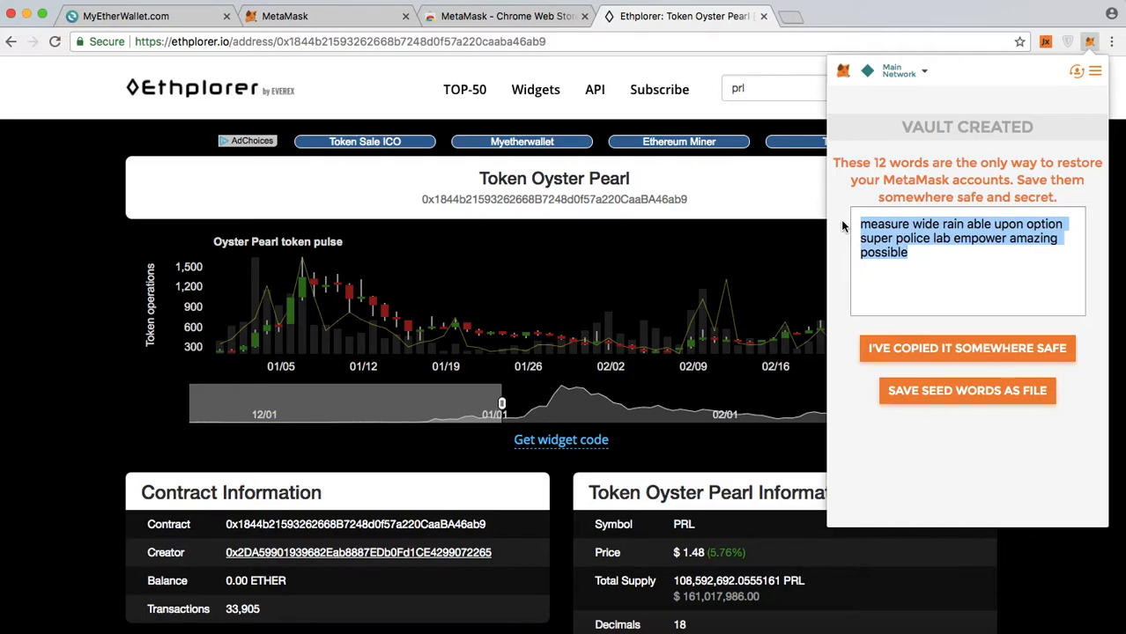
pyautogui.click(379, 606)
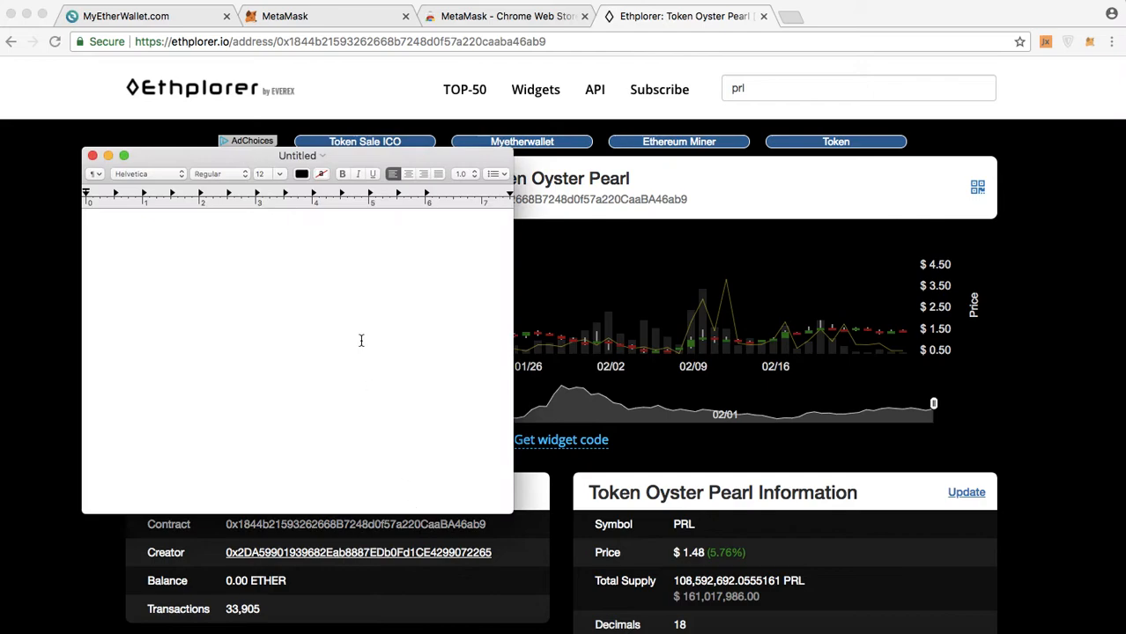
pyautogui.press('super+v')
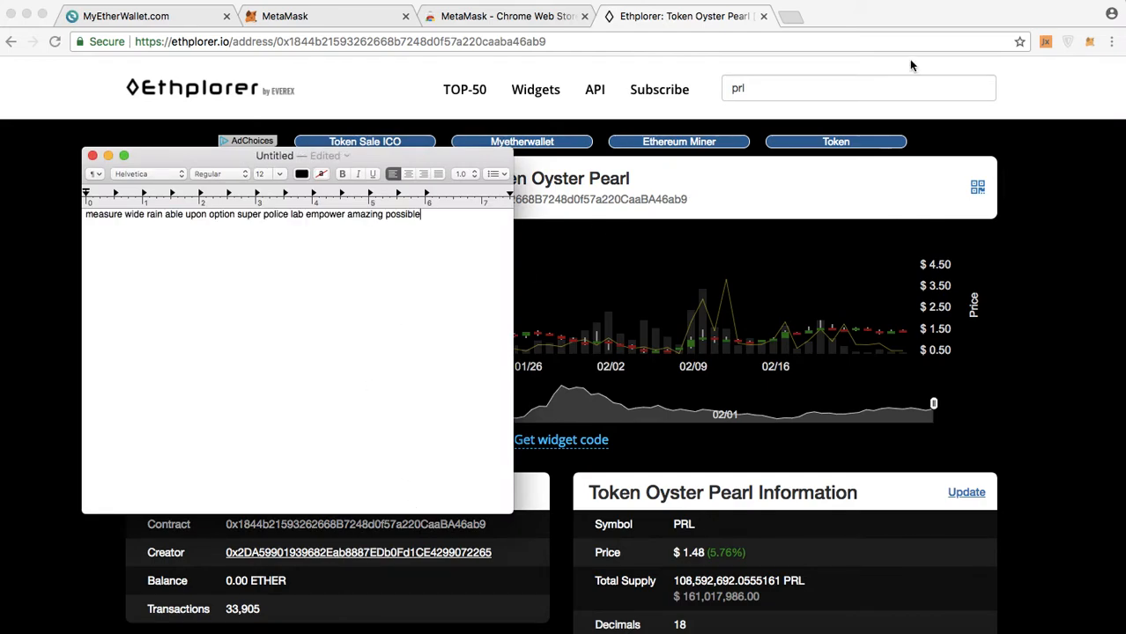
# Return to MetaMask's vault screen and confirm that the seed words have been copied somewhere safe
pyautogui.click(1091, 44)
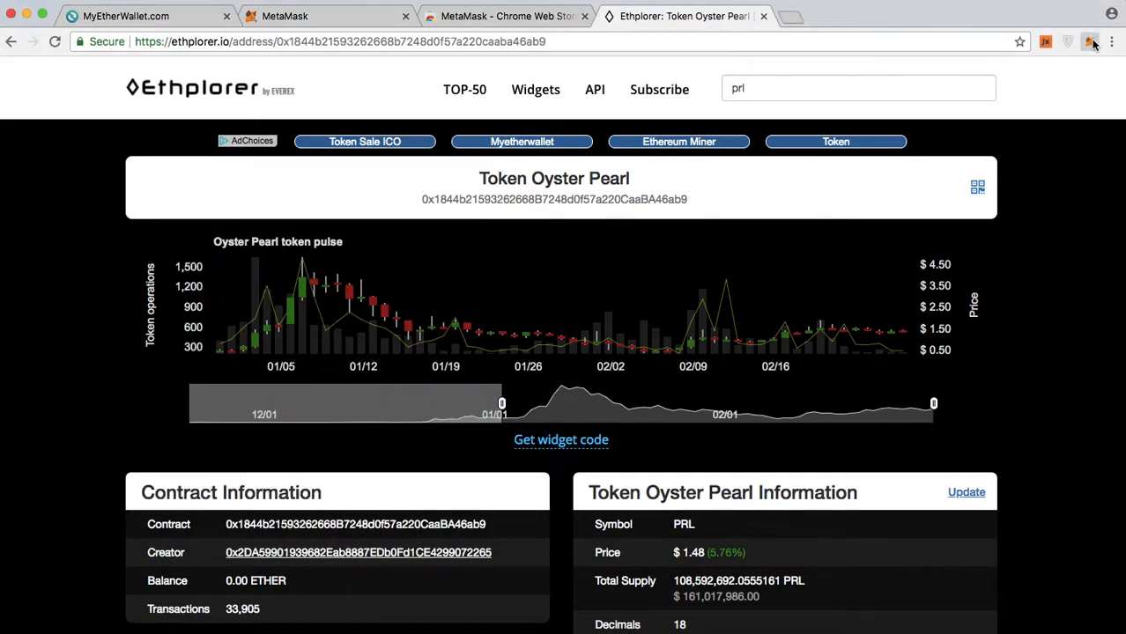
pyautogui.click(1090, 44)
pyautogui.click(1088, 46)
pyautogui.click(1088, 44)
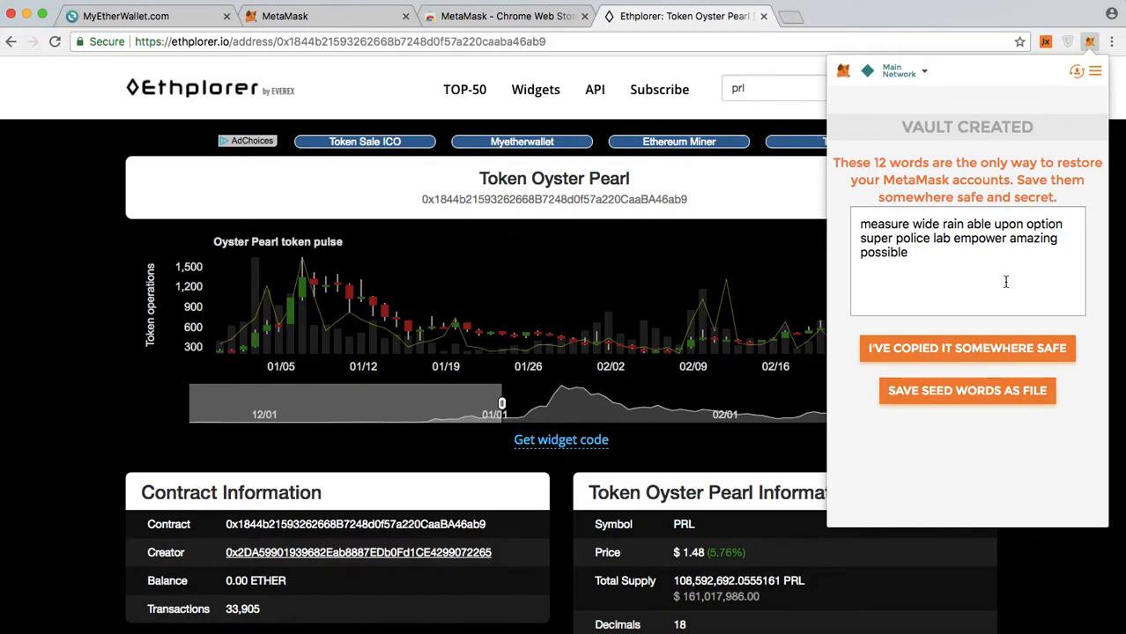
pyautogui.click(960, 350)
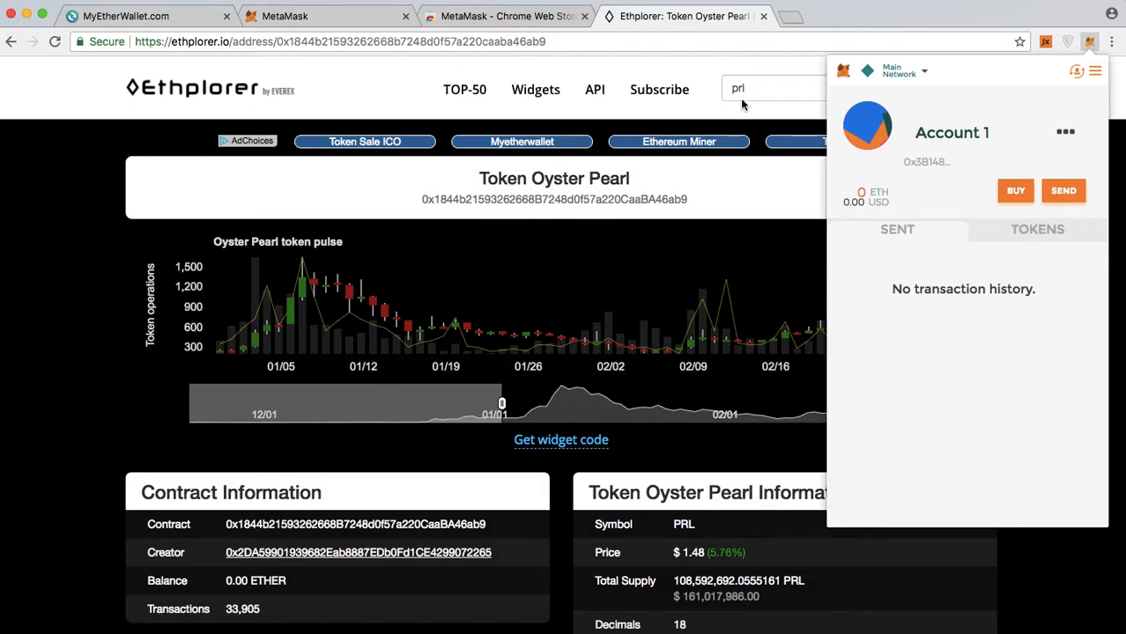
# Switch to the MyEtherWallet page and look through MetaMask's main menu and its account options
pyautogui.click(185, 18)
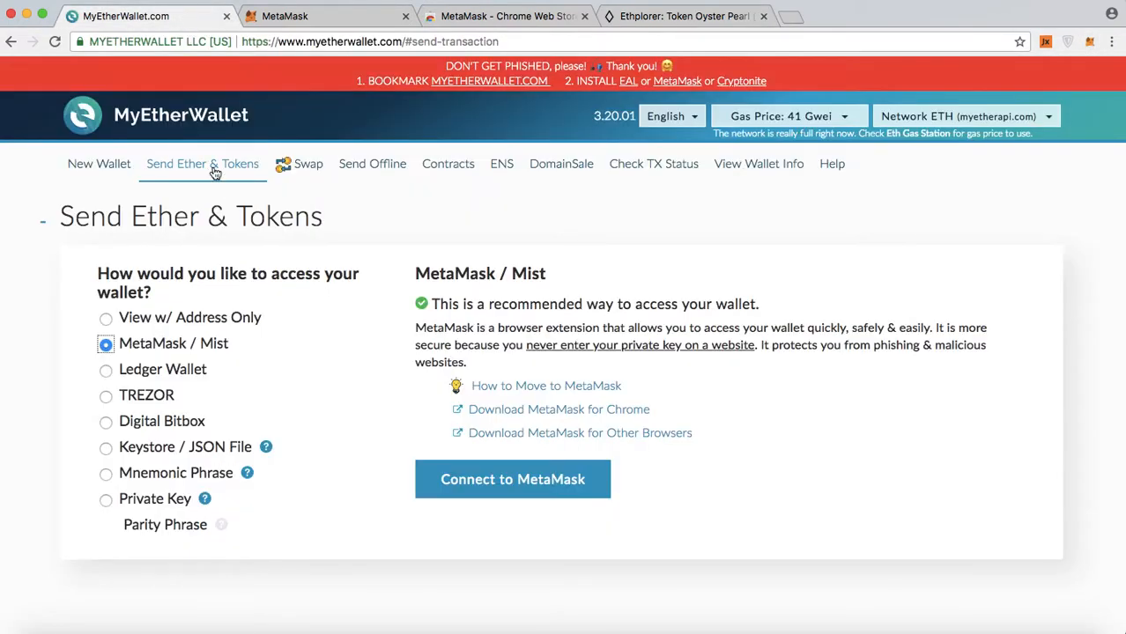
pyautogui.click(1091, 43)
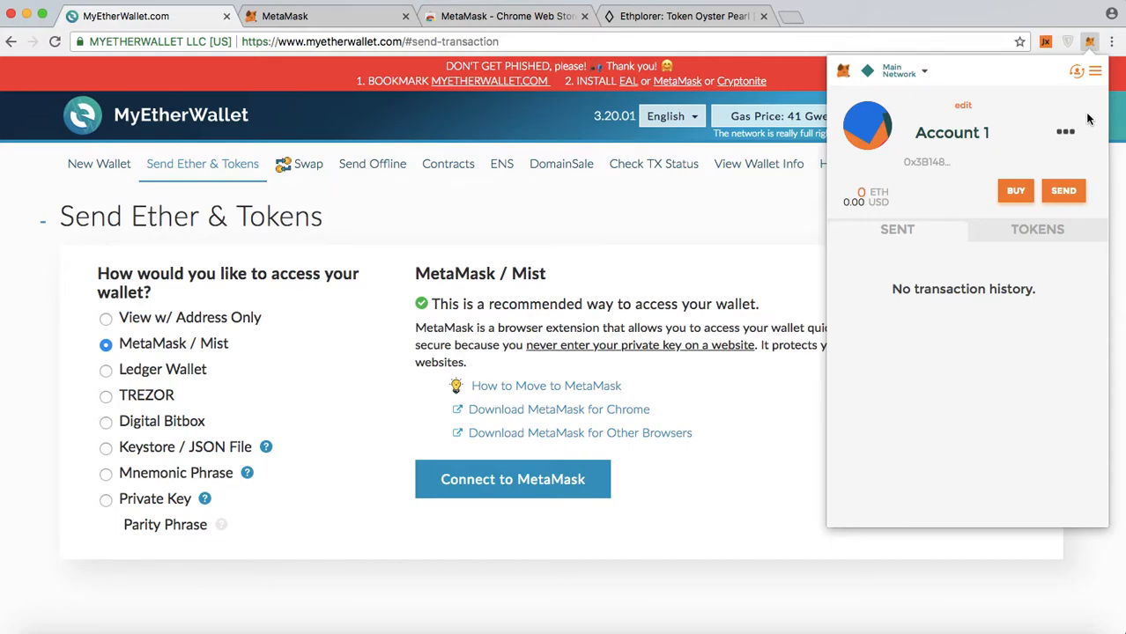
pyautogui.click(1094, 74)
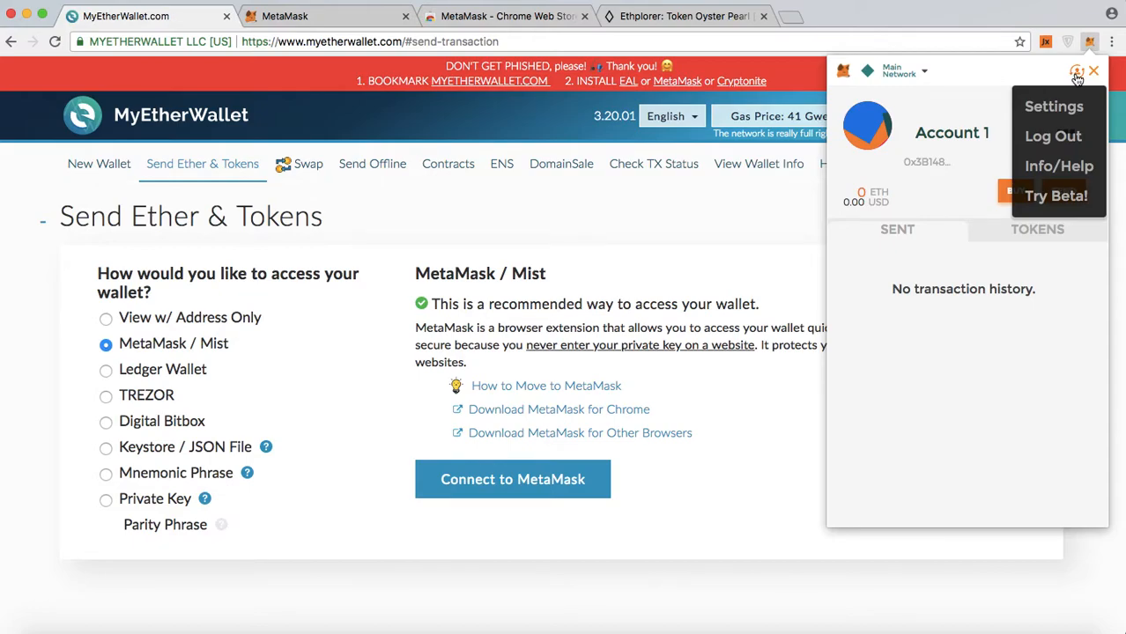
pyautogui.click(1077, 73)
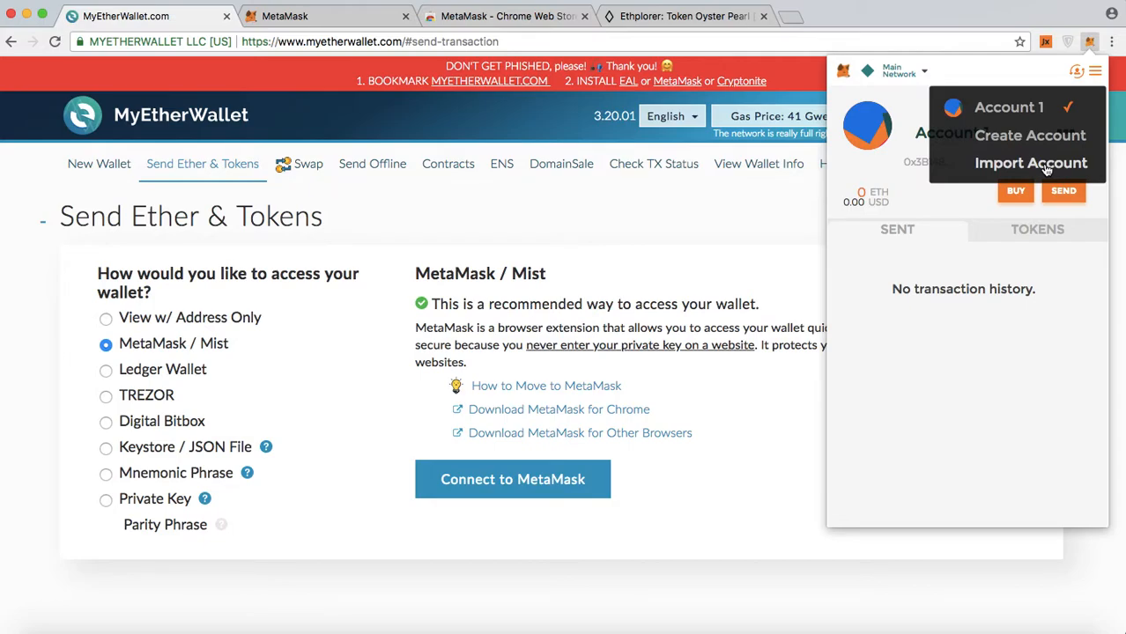
pyautogui.click(662, 195)
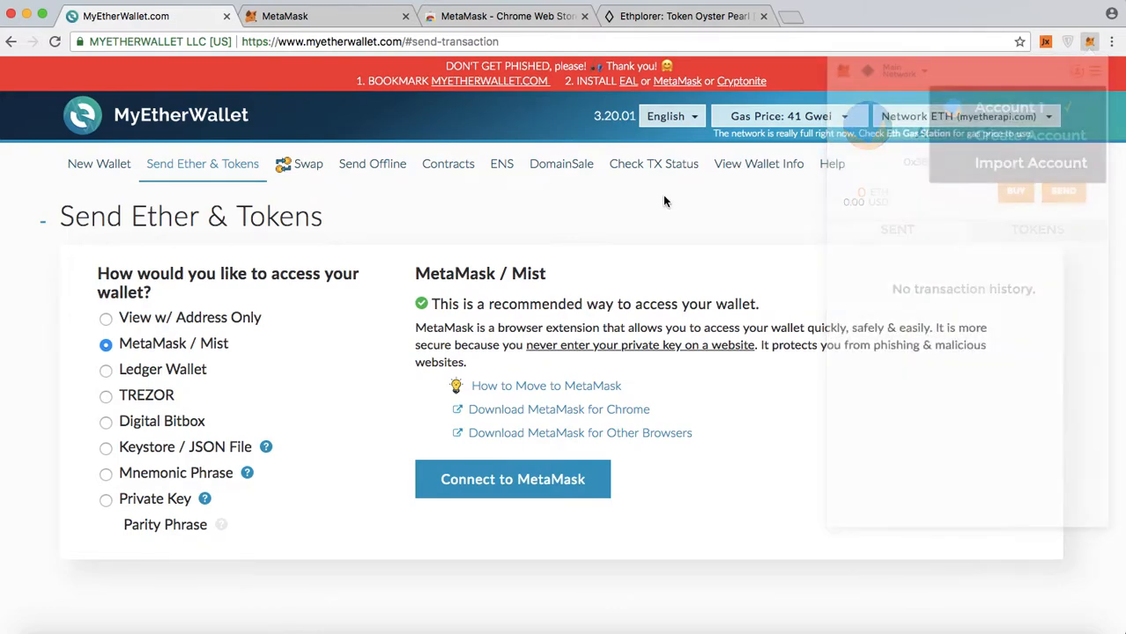
# Show MyEtherWallet's new wallet page and start a MetaMask account import with the type JSON File
pyautogui.click(99, 166)
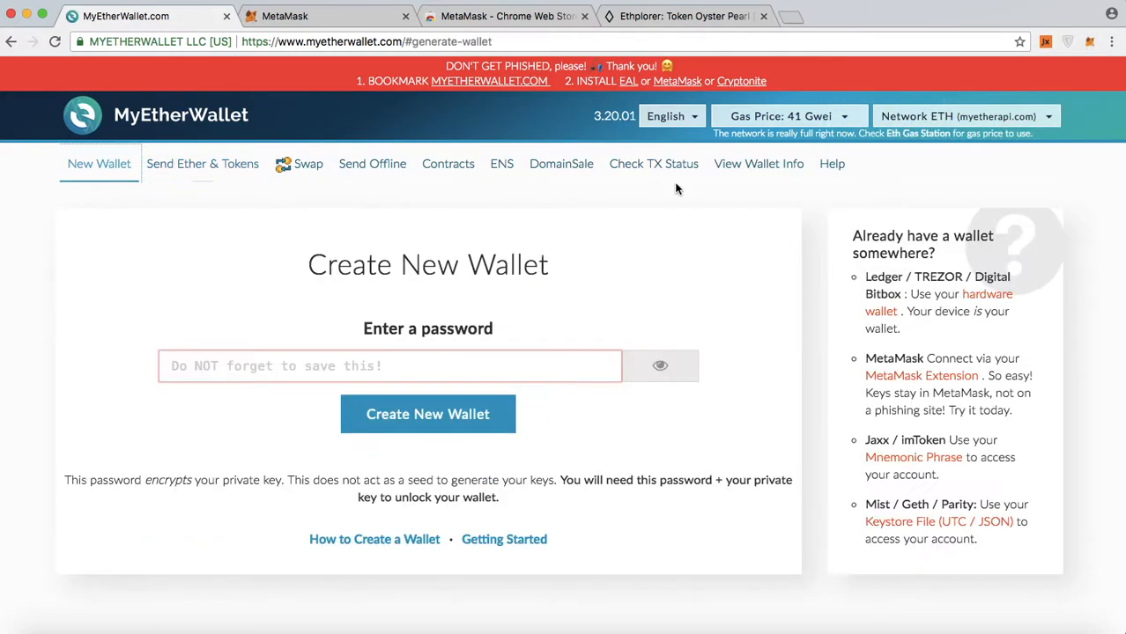
pyautogui.click(1093, 42)
pyautogui.click(1076, 70)
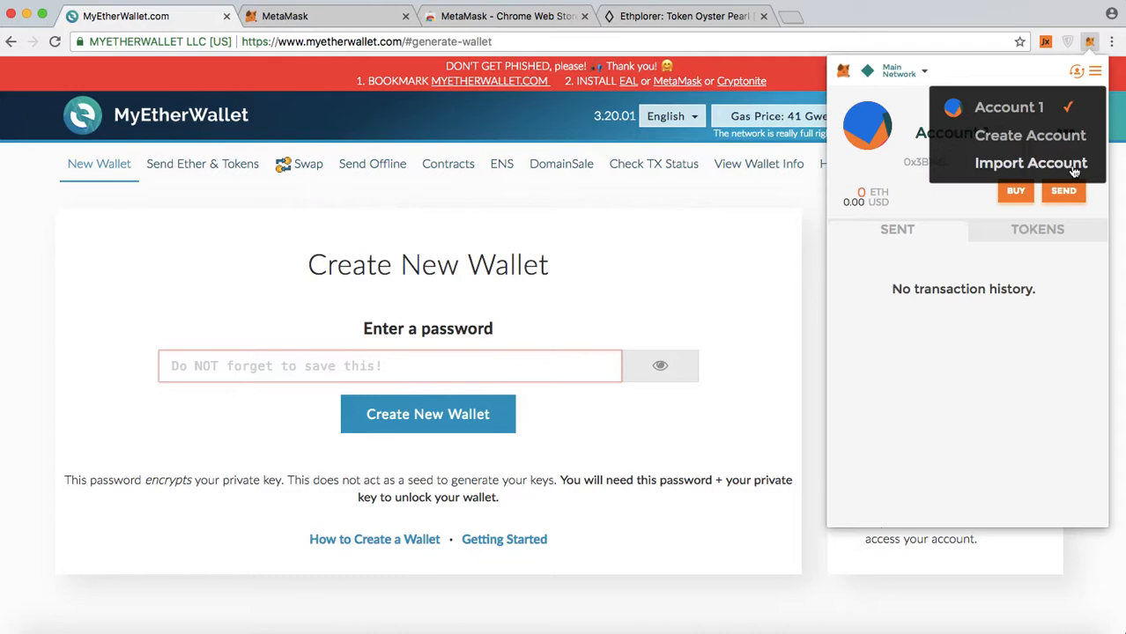
pyautogui.click(1074, 170)
pyautogui.click(1044, 169)
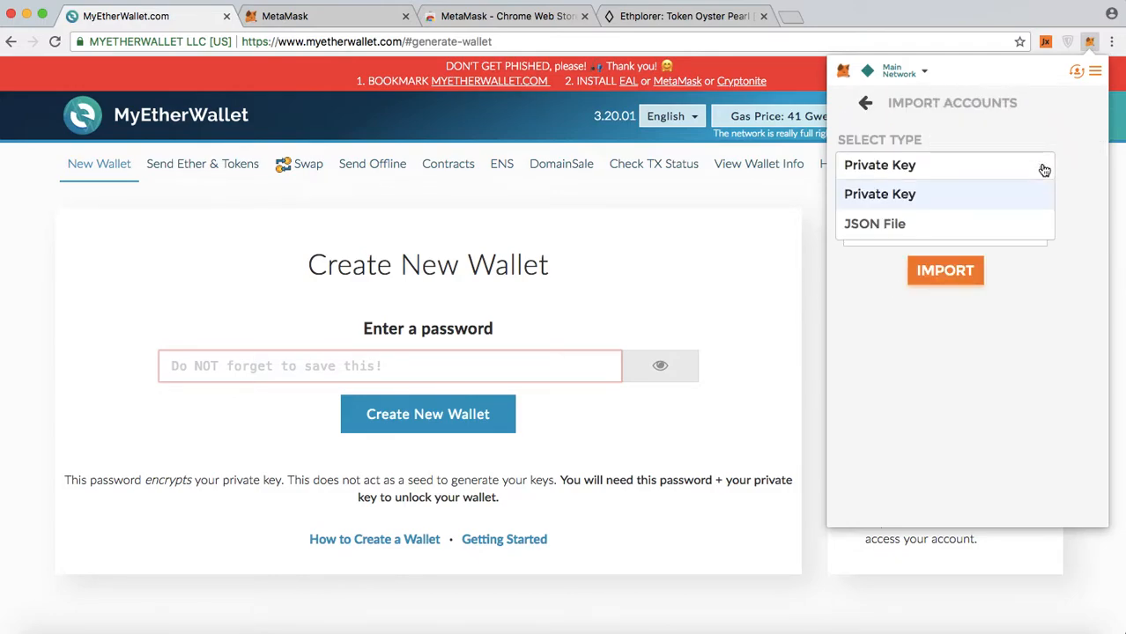
pyautogui.click(871, 229)
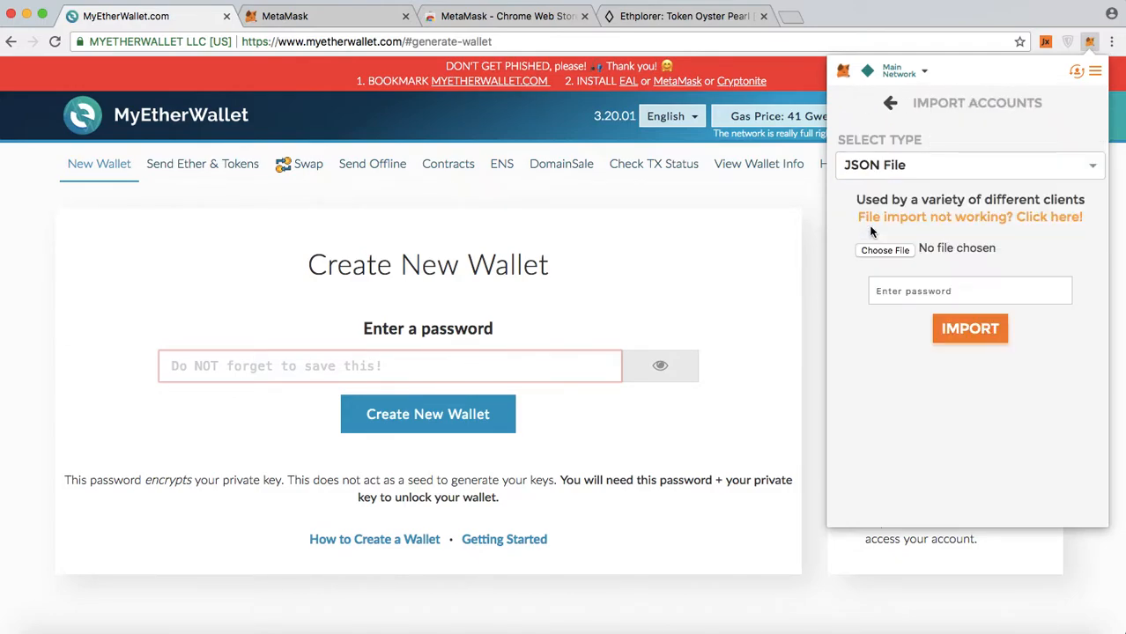
# Choose the first UTC keystore file in Downloads, enter the wallet's password and import the account into MetaMask
pyautogui.click(888, 251)
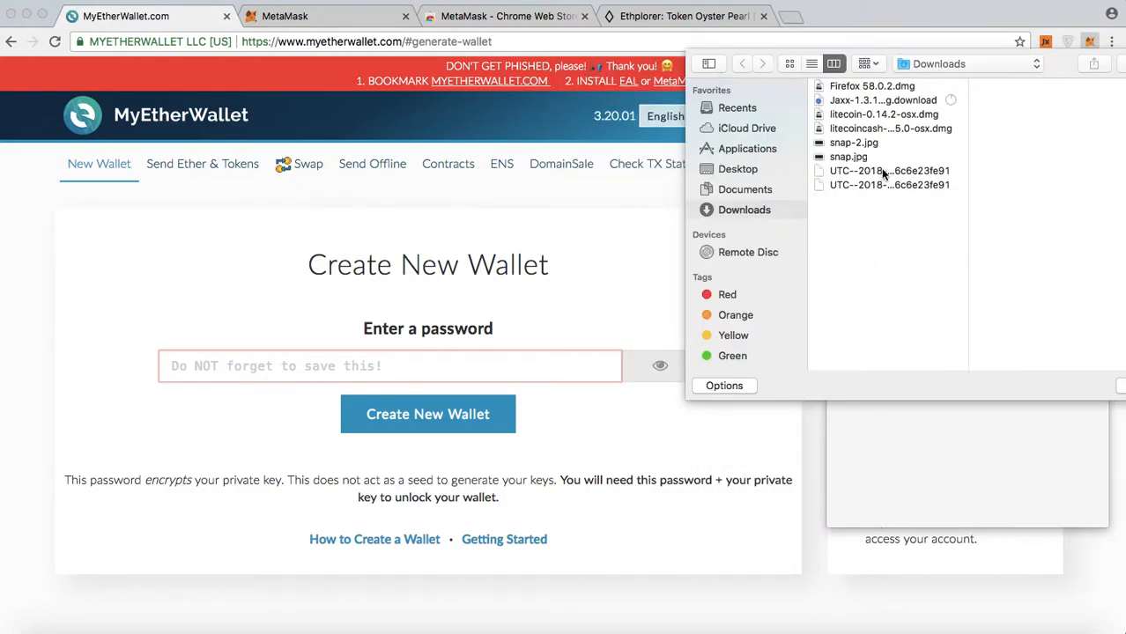
pyautogui.click(884, 172)
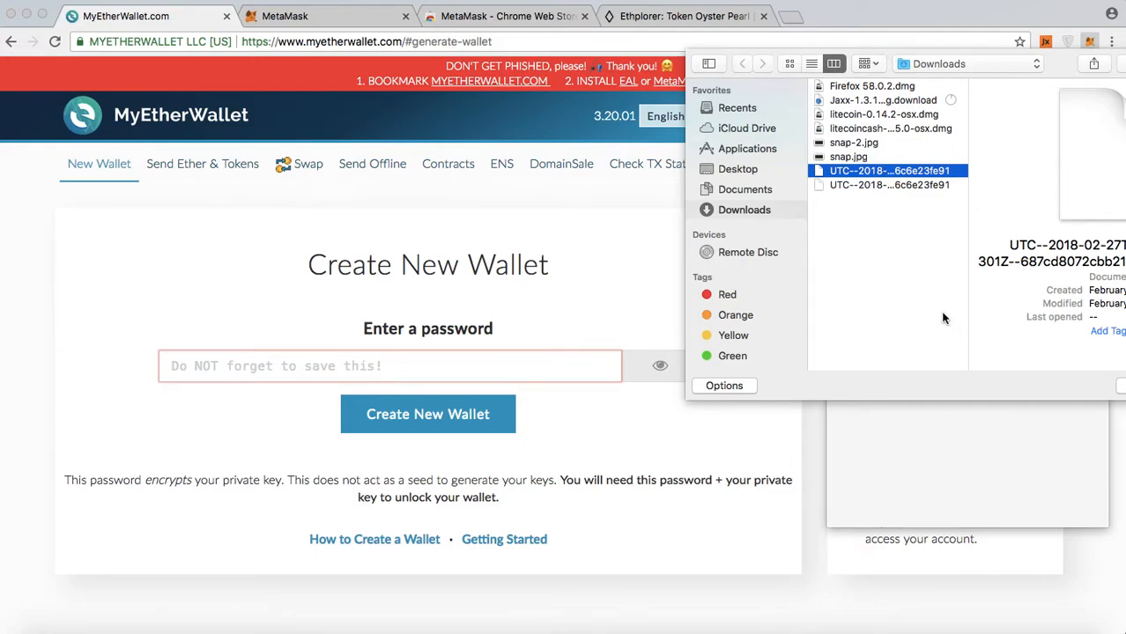
pyautogui.press('Return')
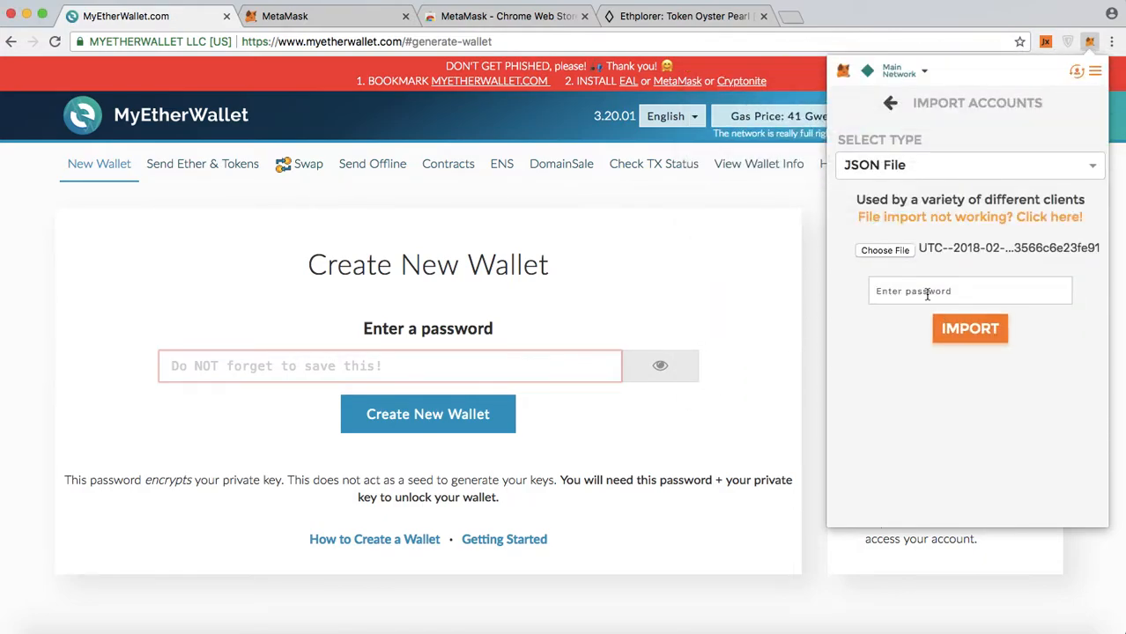
pyautogui.write('•••••••••')
pyautogui.click(970, 332)
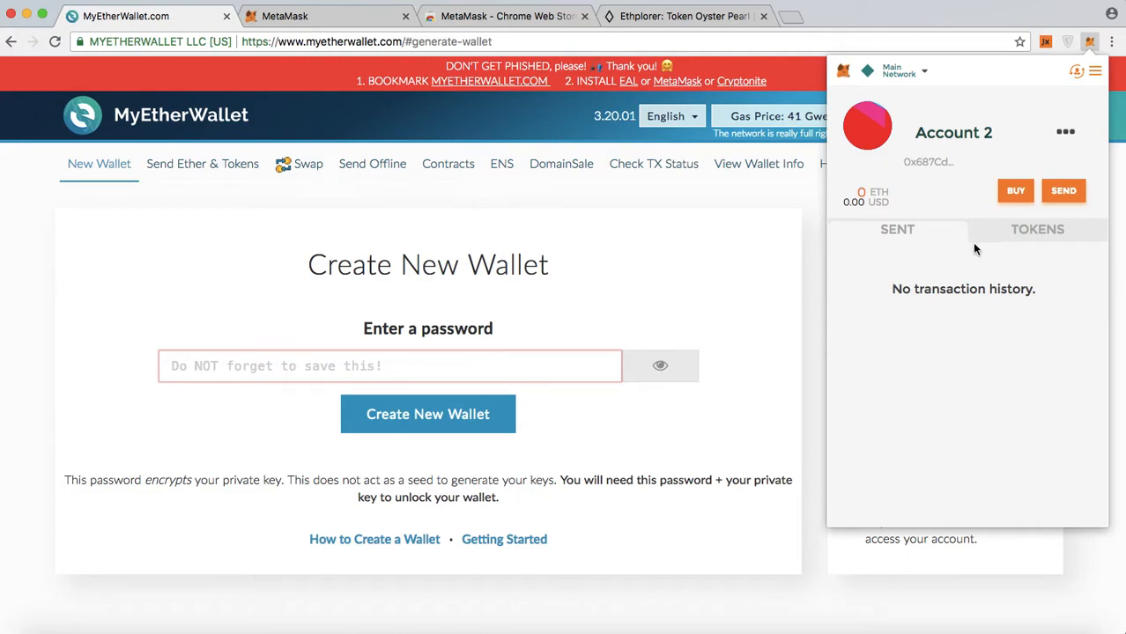
# Access the wallet for sending Ether and tokens on MyEtherWallet by connecting through MetaMask / Mist
pyautogui.click(187, 163)
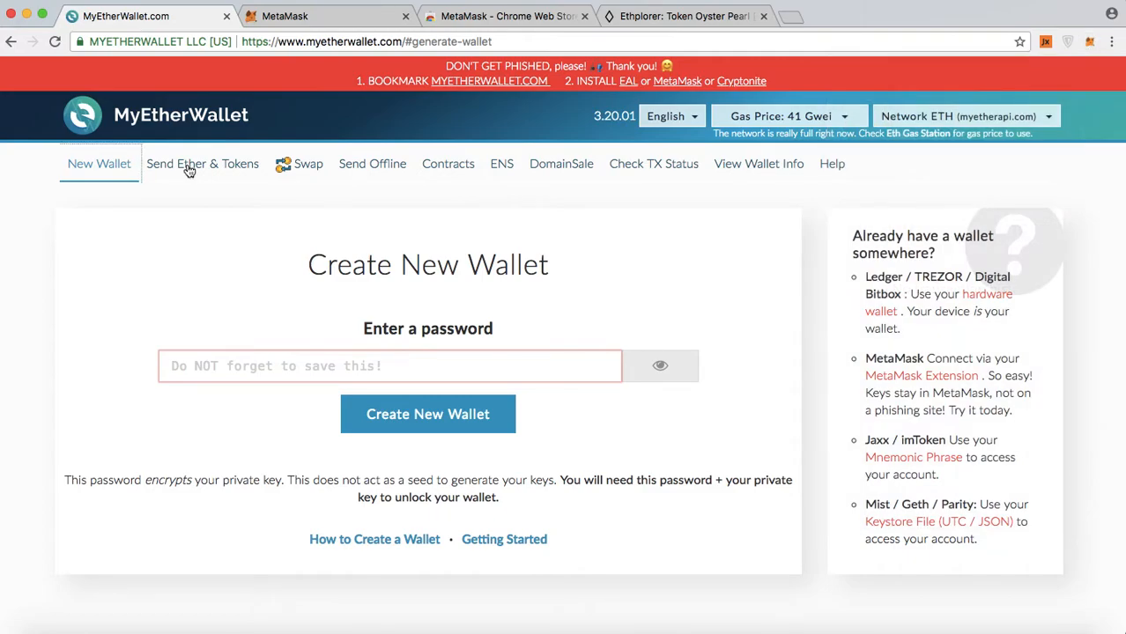
pyautogui.click(187, 163)
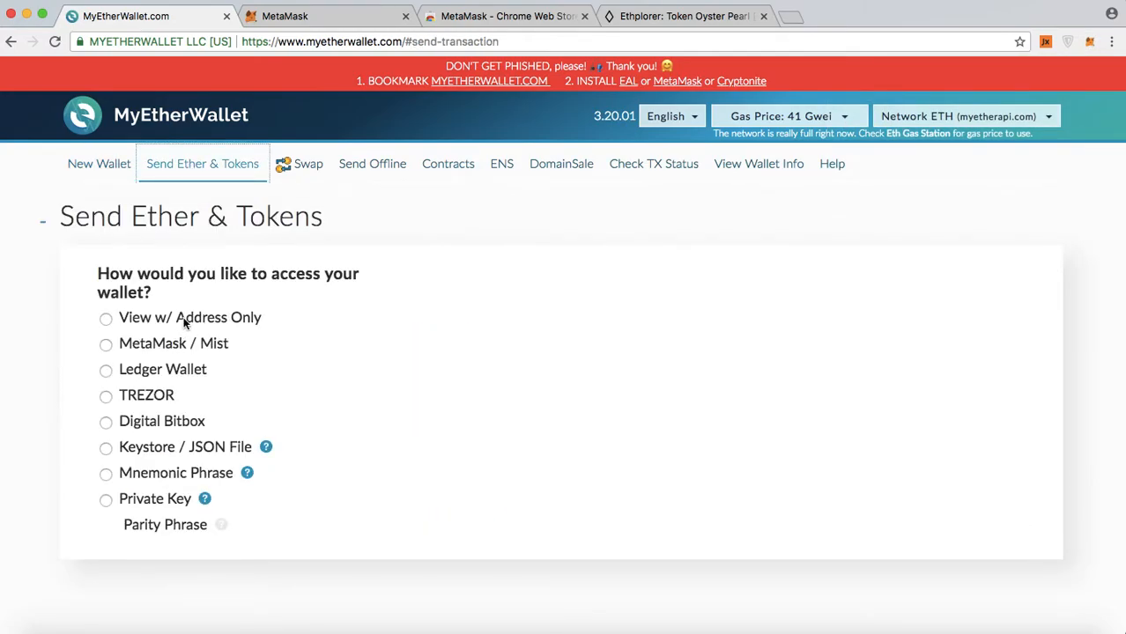
pyautogui.click(173, 347)
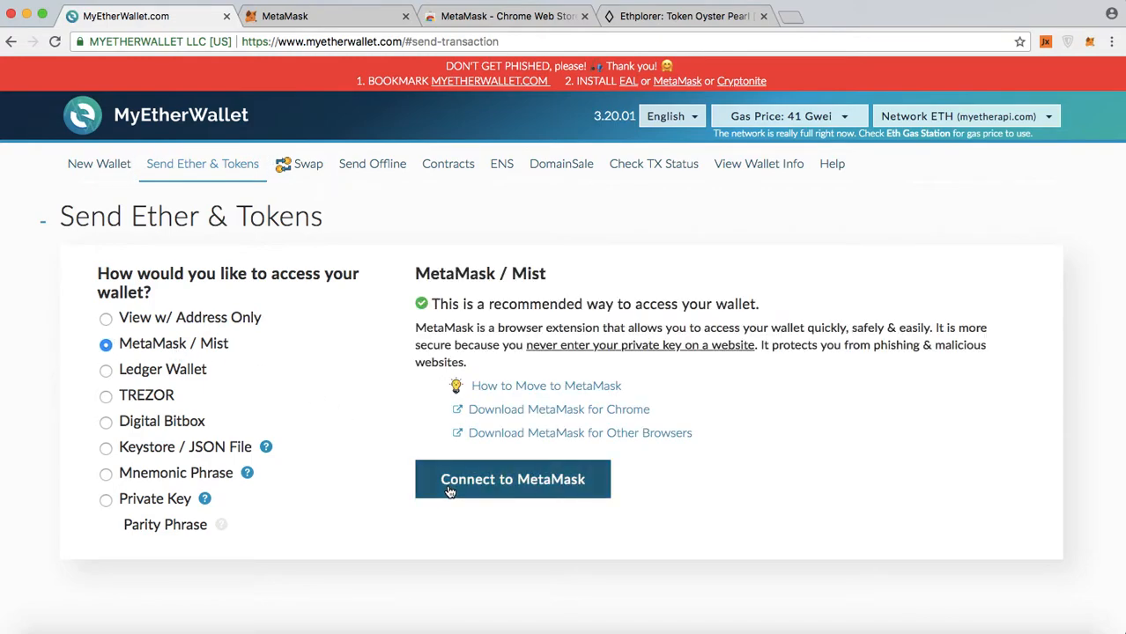
pyautogui.click(449, 484)
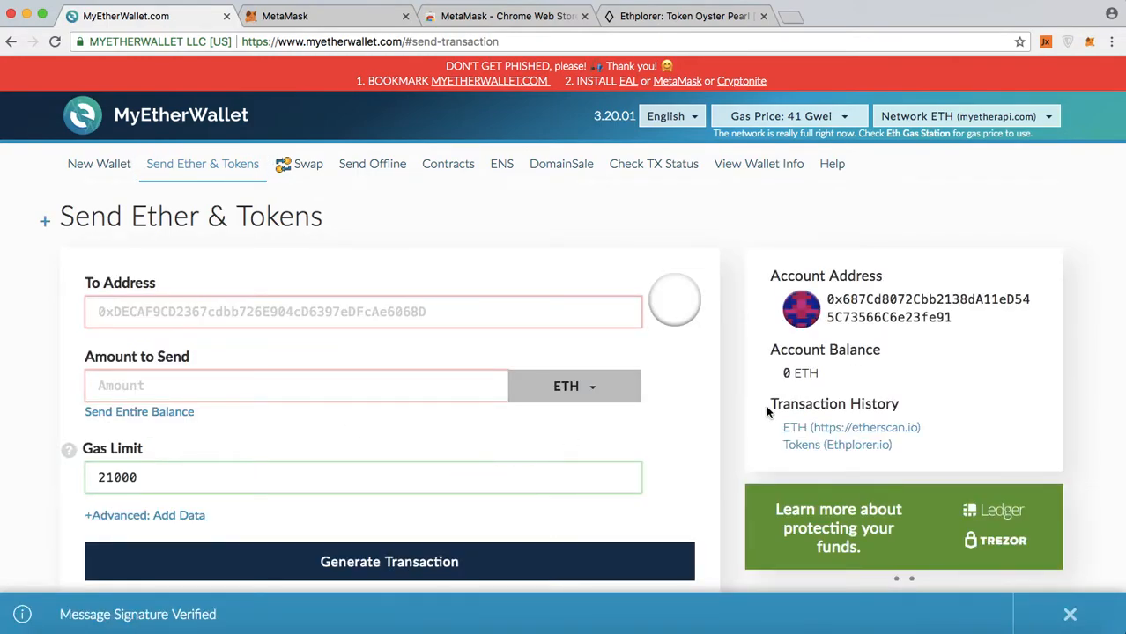
# Check Account 2 in MetaMask against the account connected on MyEtherWallet, then return to the recipient address
pyautogui.click(1113, 44)
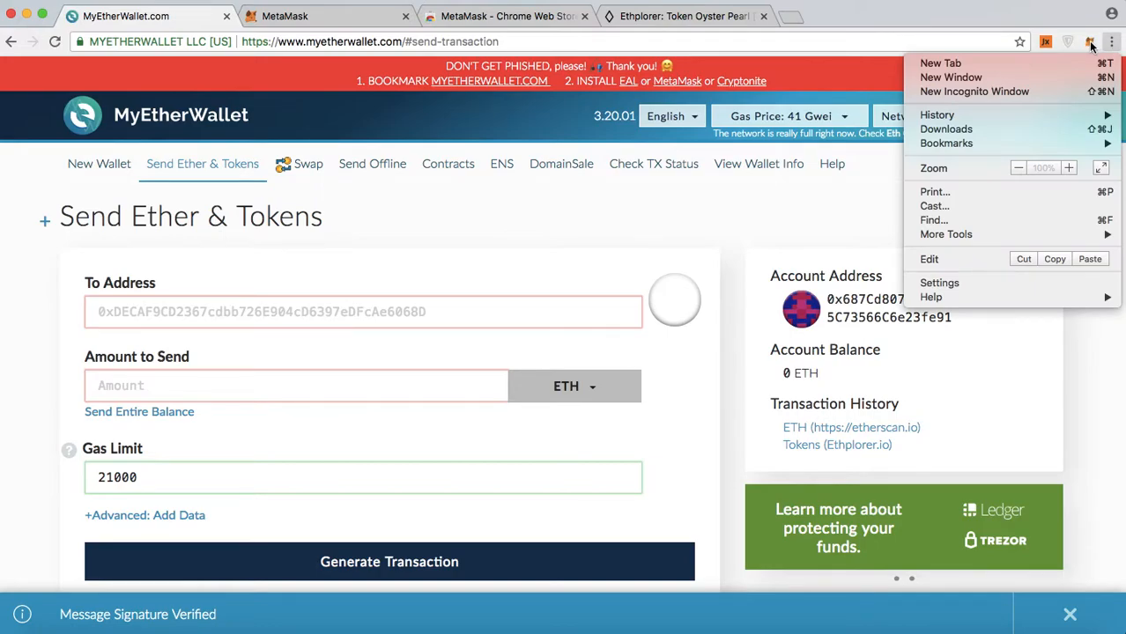
pyautogui.click(1090, 44)
pyautogui.click(1089, 47)
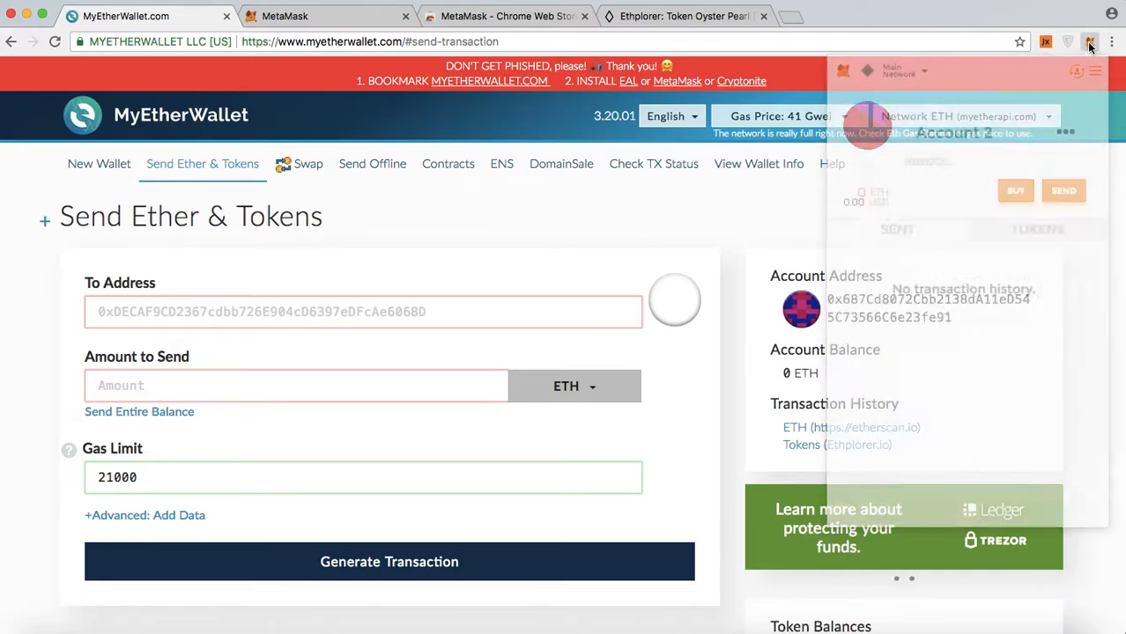
pyautogui.click(1090, 47)
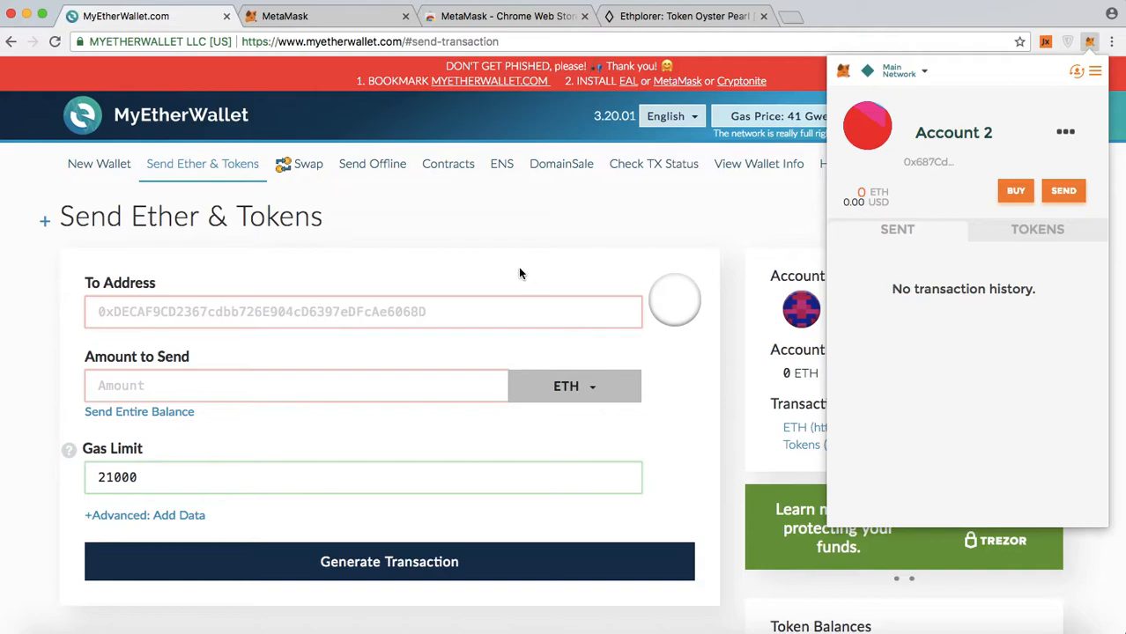
pyautogui.click(259, 313)
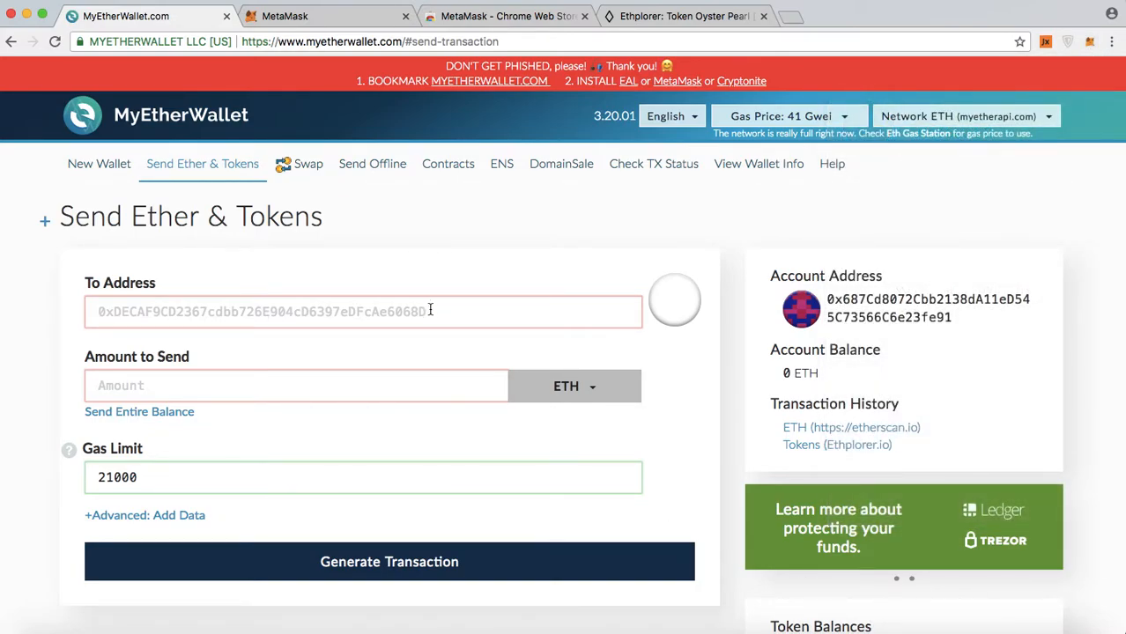
# Find the mew text document in Finder's Documents folder and open it
pyautogui.click(991, 621)
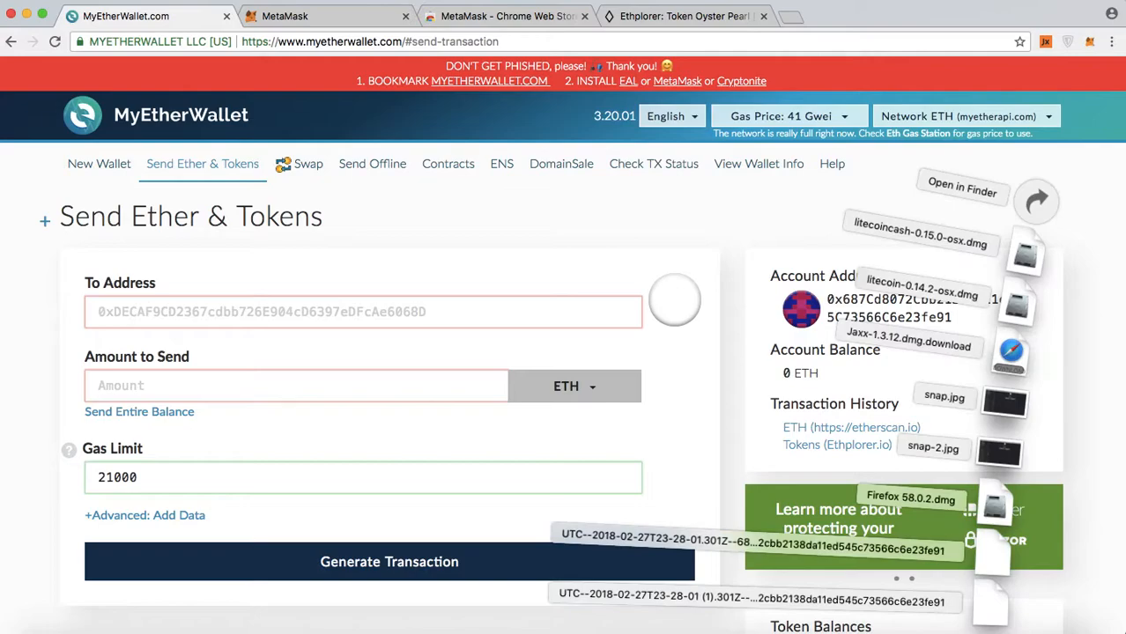
pyautogui.click(1072, 631)
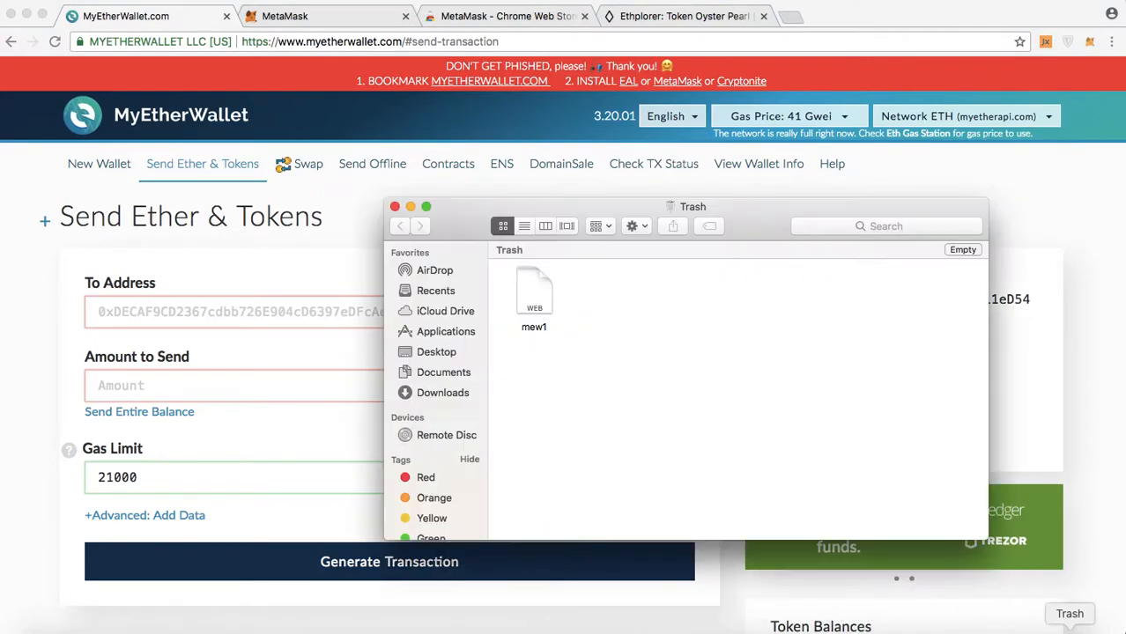
pyautogui.doubleClick(542, 291)
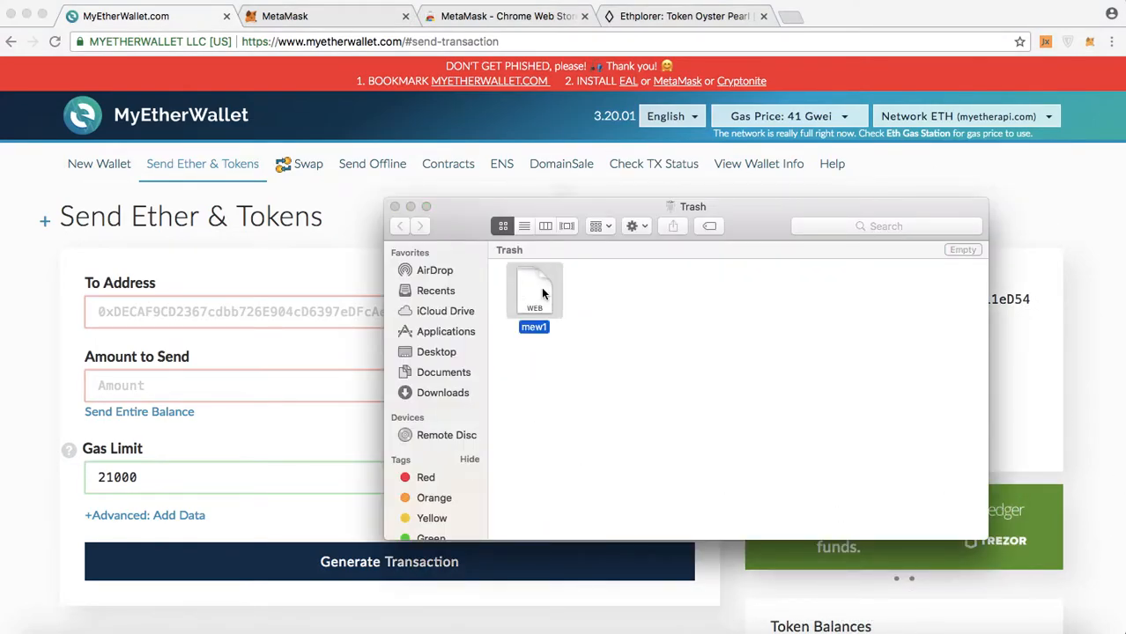
pyautogui.click(676, 225)
pyautogui.click(445, 371)
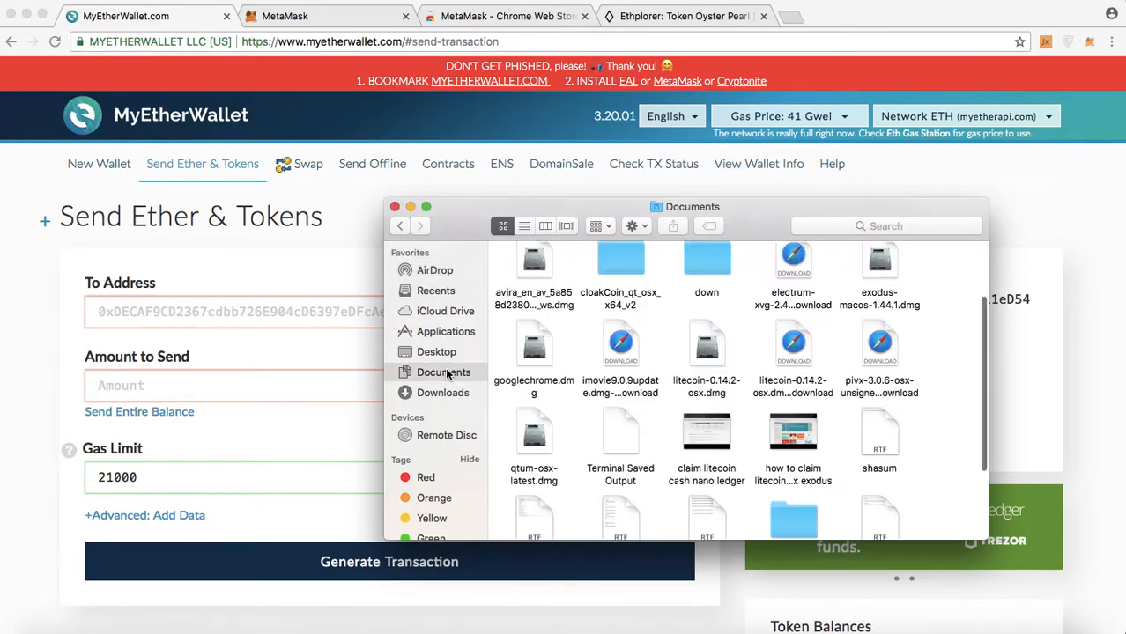
pyautogui.click(616, 448)
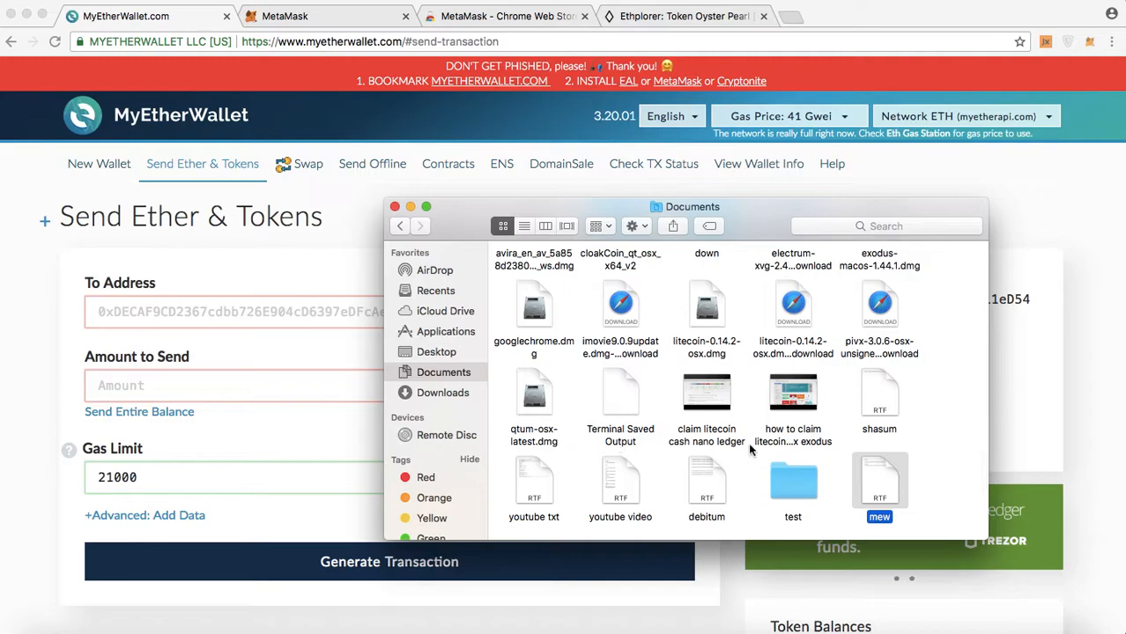
pyautogui.doubleClick(880, 495)
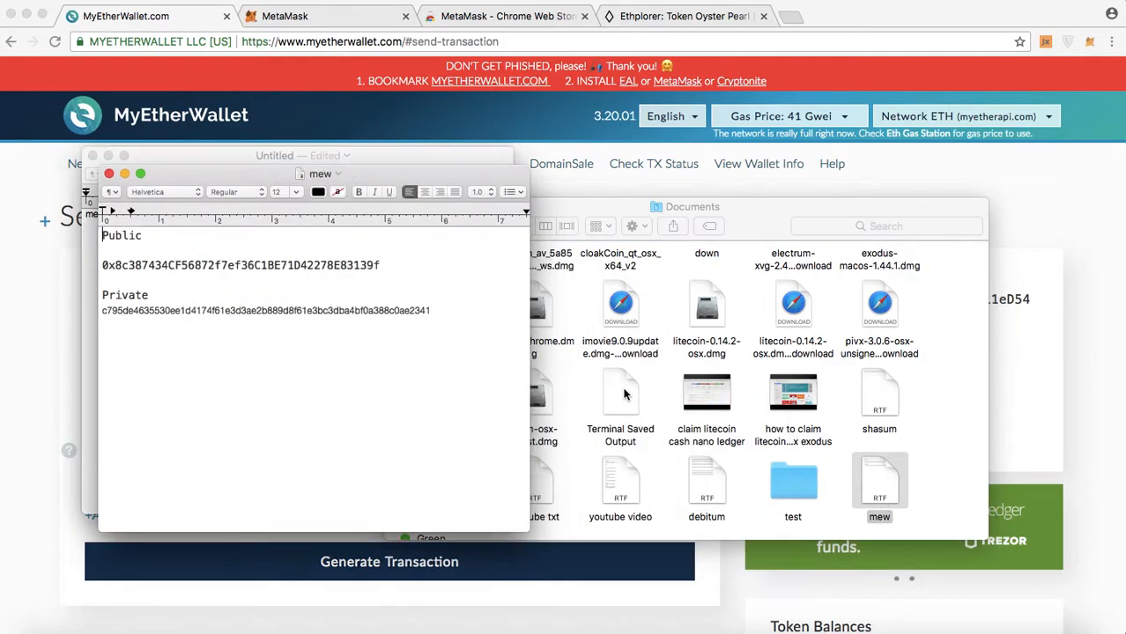
# Copy the public wallet address from the mew document into MyEtherWallet's To Address field
pyautogui.moveTo(388, 263); pyautogui.dragTo(98, 264)
pyautogui.press('super+c')
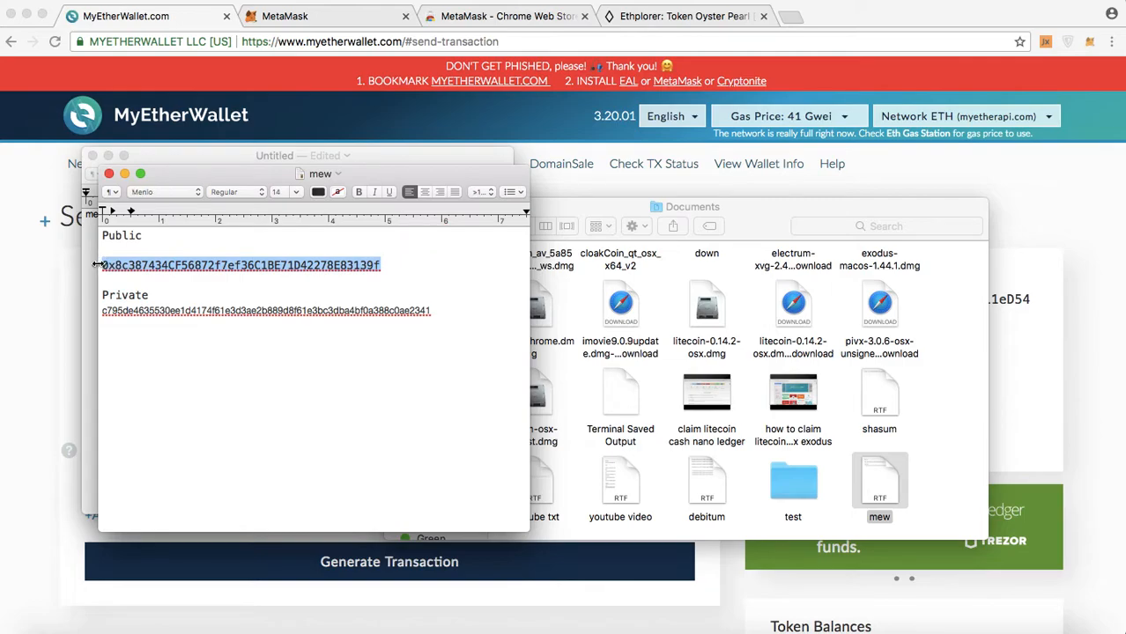
pyautogui.click(22, 328)
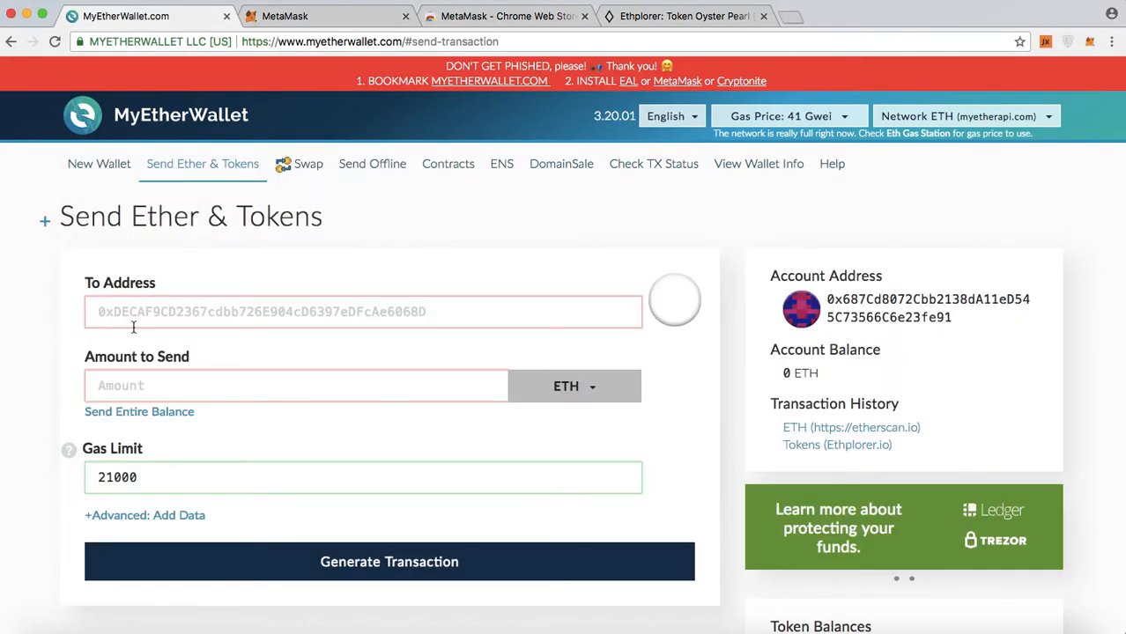
pyautogui.click(192, 301)
pyautogui.press('super+v')
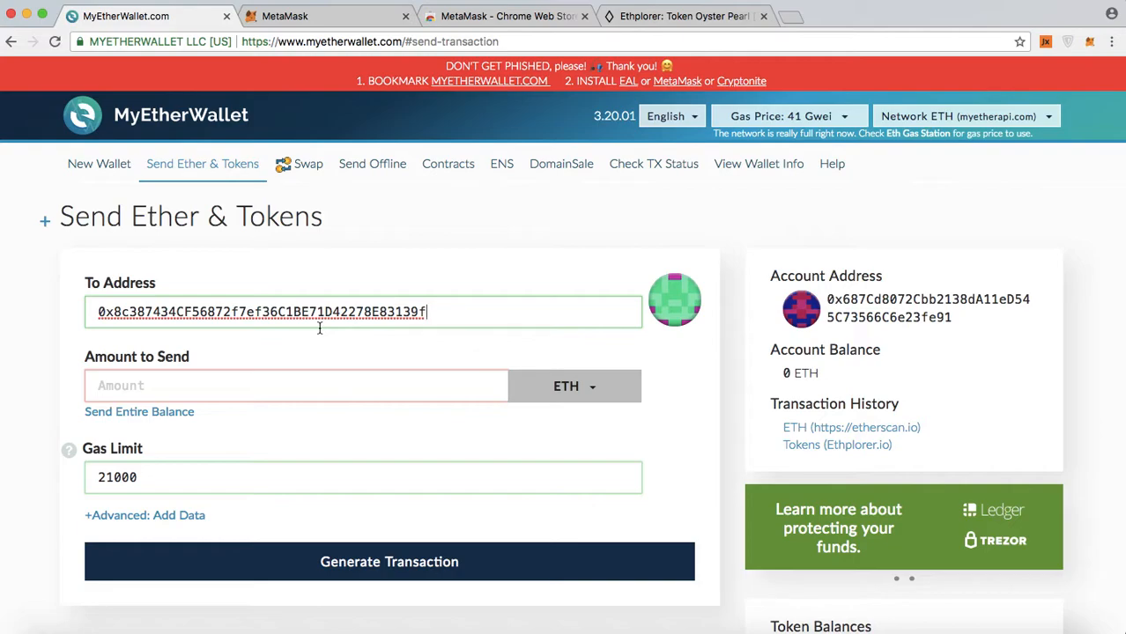
# Set the amount to send to 1 ETH, generate the transaction and bring up its send confirmation
pyautogui.click(312, 380)
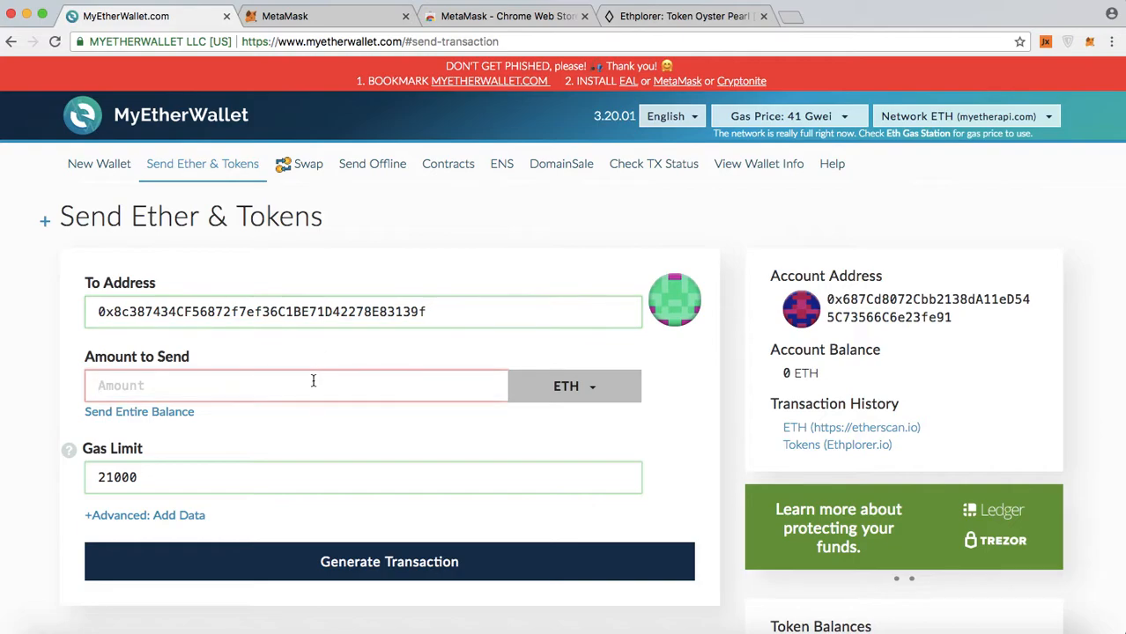
pyautogui.write('1')
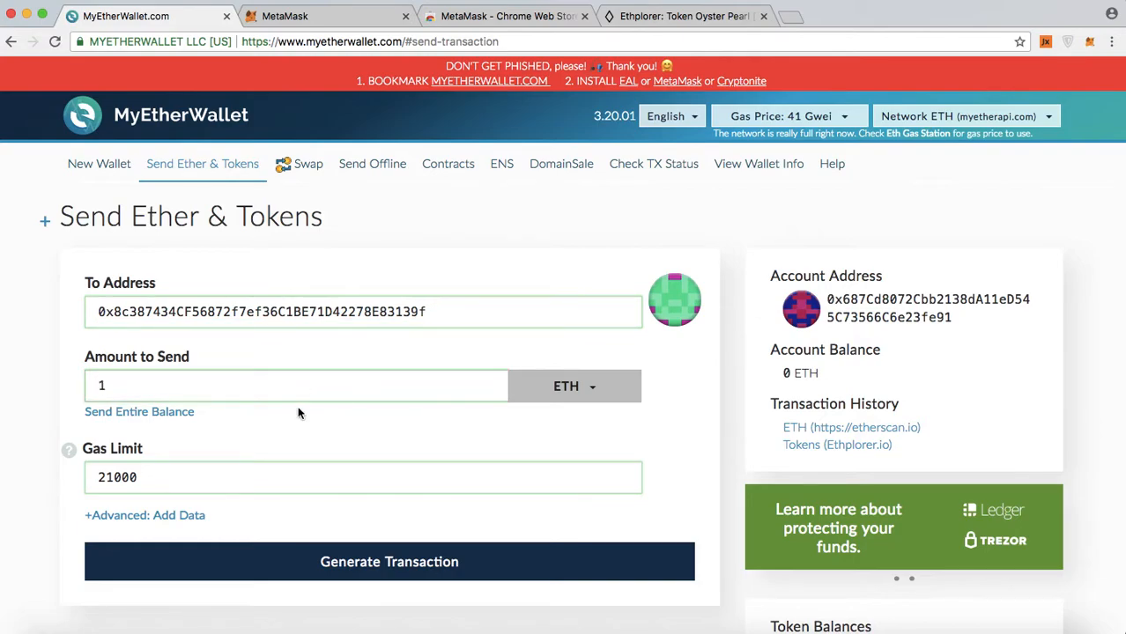
pyautogui.click(440, 564)
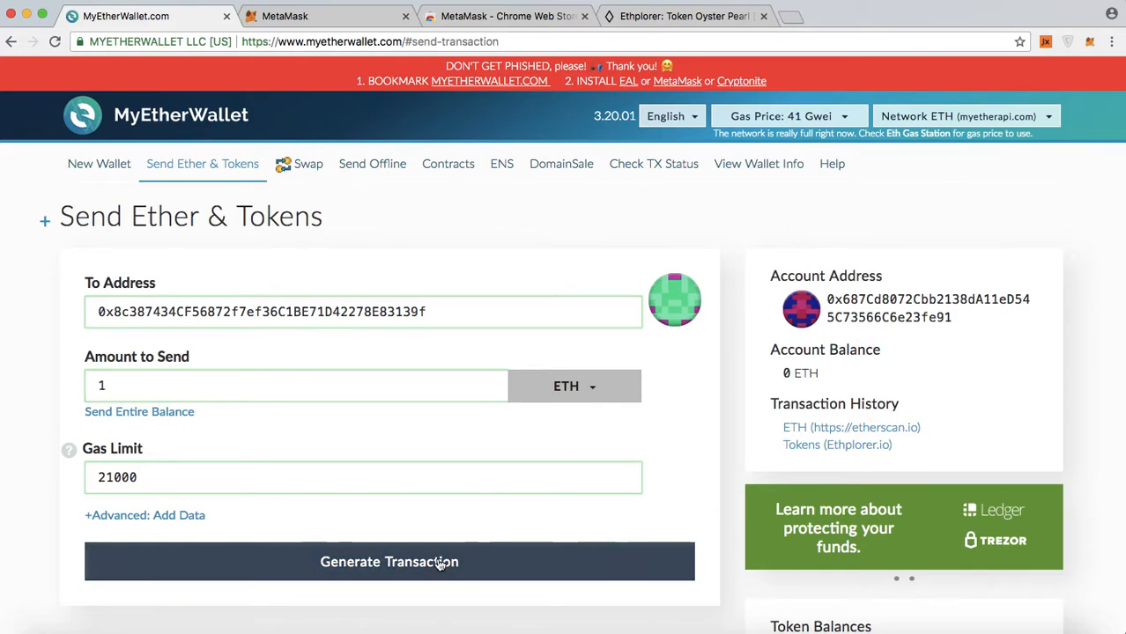
pyautogui.scroll(-3, 467, 501)
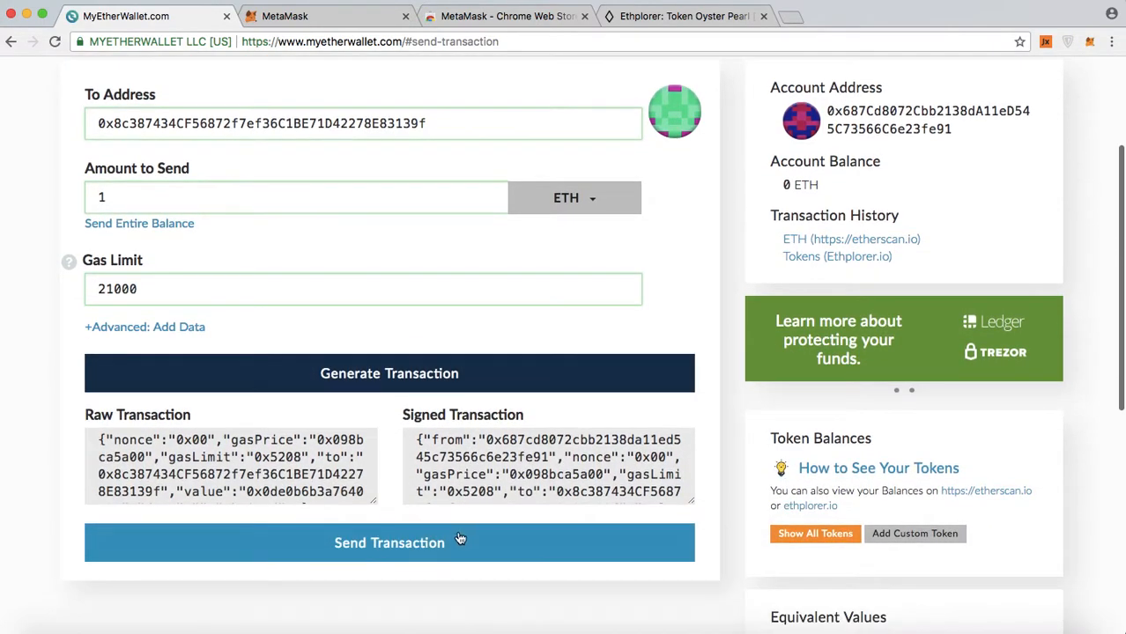
pyautogui.click(453, 546)
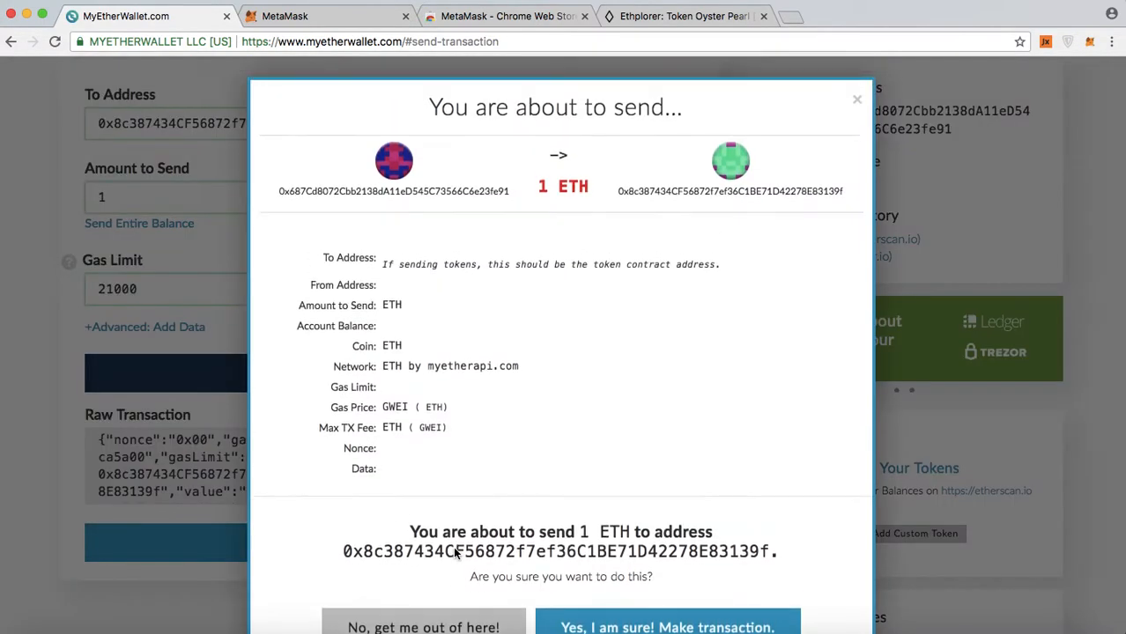
# Submit the 1 ETH transaction, then reject it in MetaMask's confirmation and dismiss the error report
pyautogui.click(643, 627)
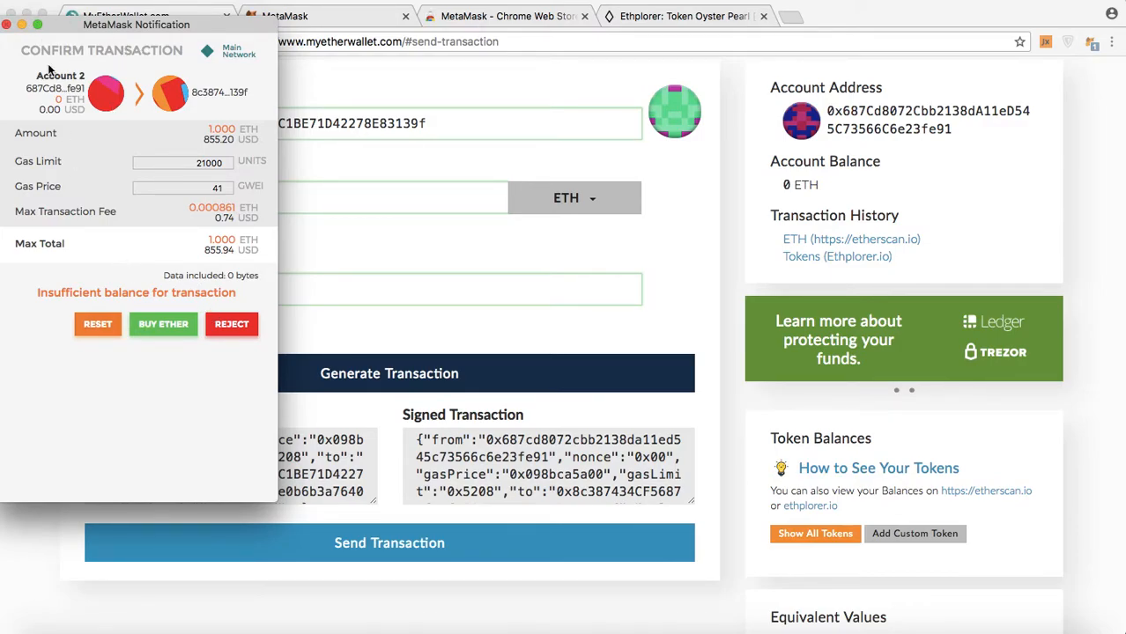
pyautogui.click(243, 335)
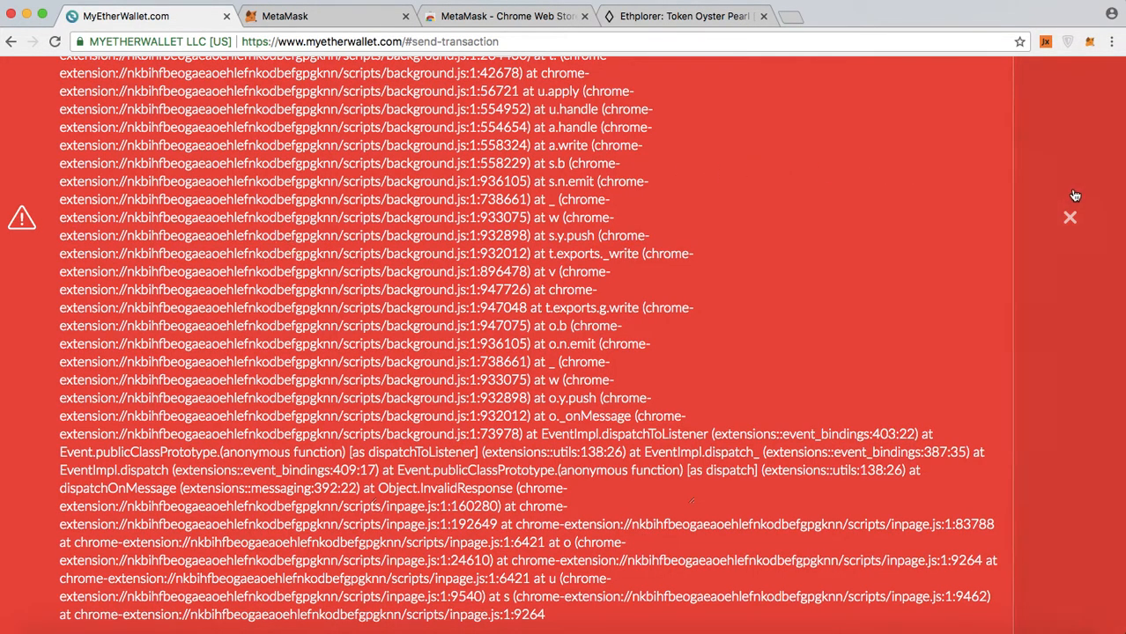
pyautogui.click(1068, 217)
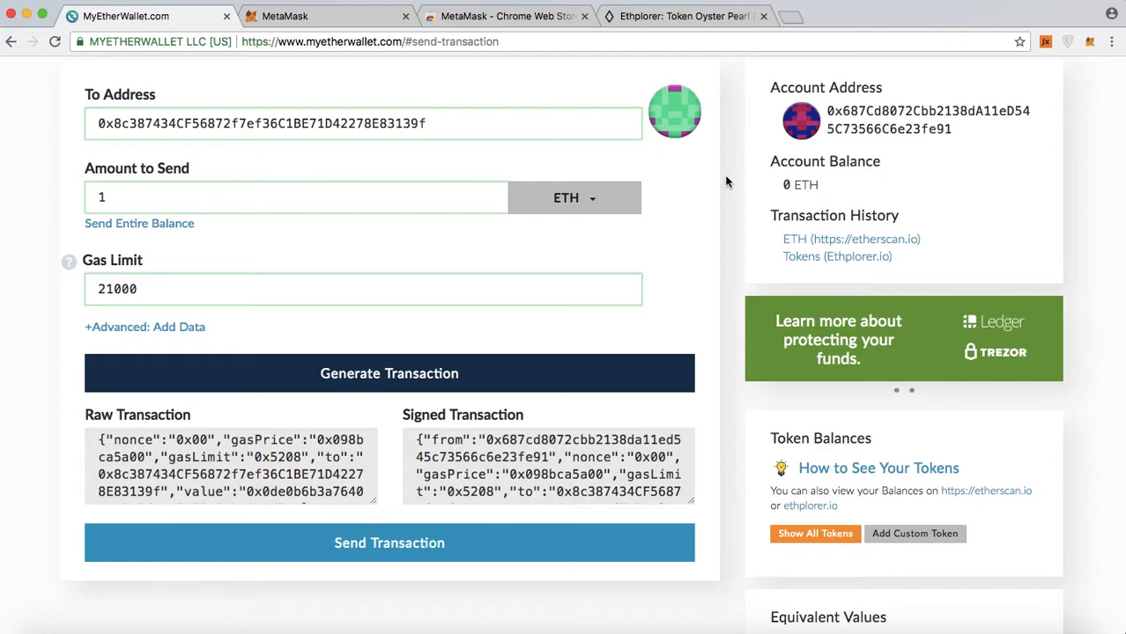
pyautogui.scroll(4, 726, 182)
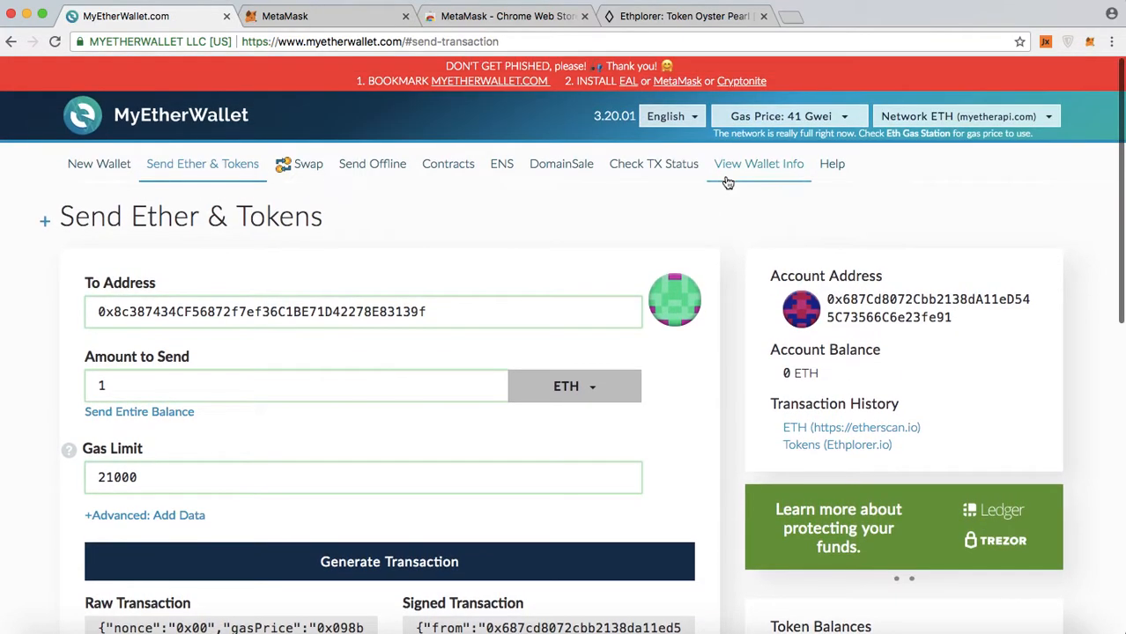
# Review Account 2's balance and sent transaction history in MetaMask
pyautogui.click(1090, 43)
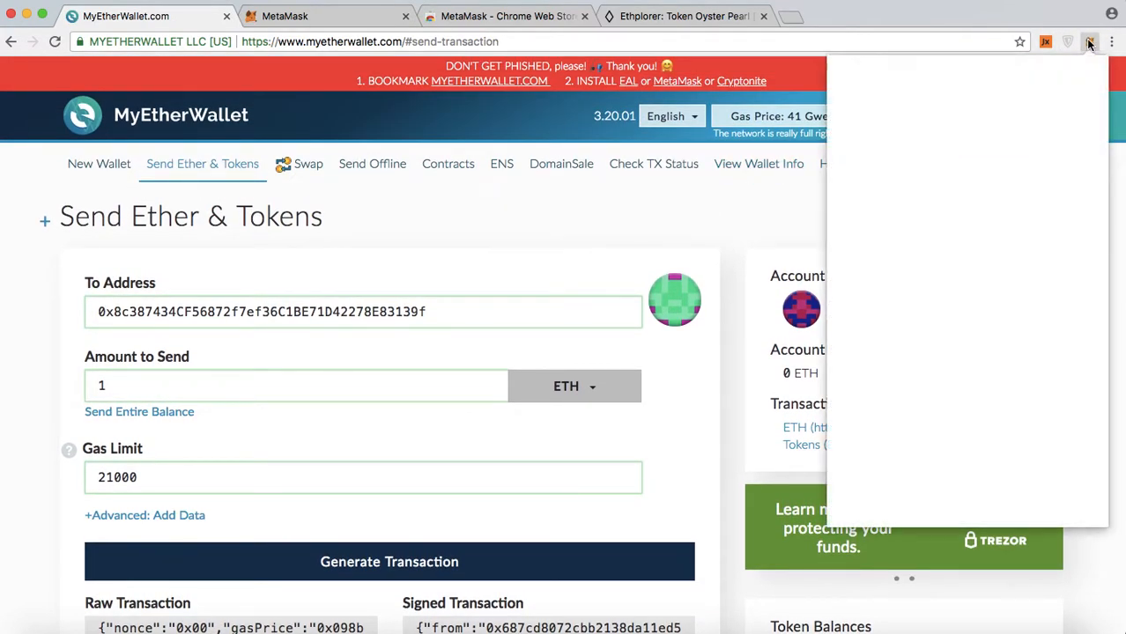
pyautogui.click(1090, 42)
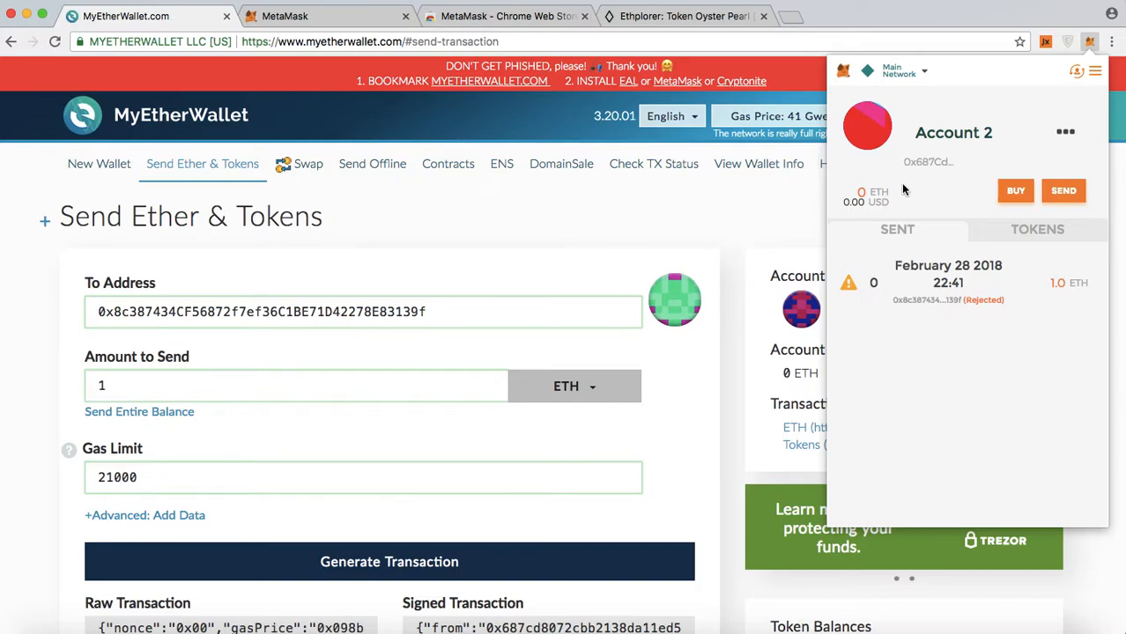
pyautogui.click(676, 201)
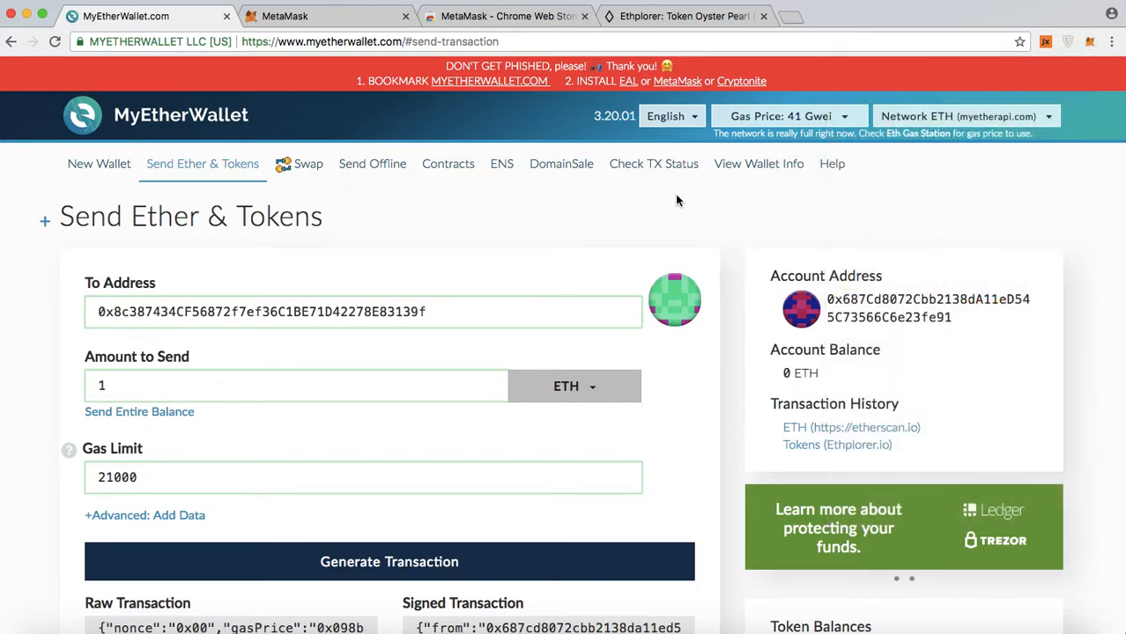
pyautogui.click(1111, 41)
pyautogui.click(1090, 42)
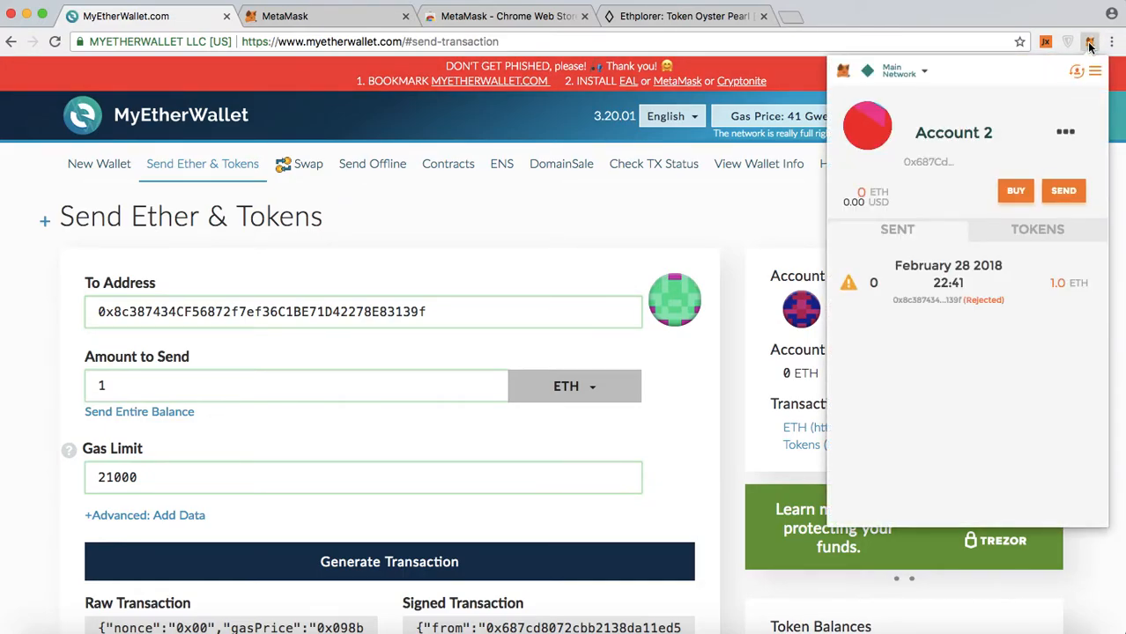
# Switch MetaMask to the Ropsten Test Network and back to the Main Ethereum Network, and repeat the round trip
pyautogui.click(924, 72)
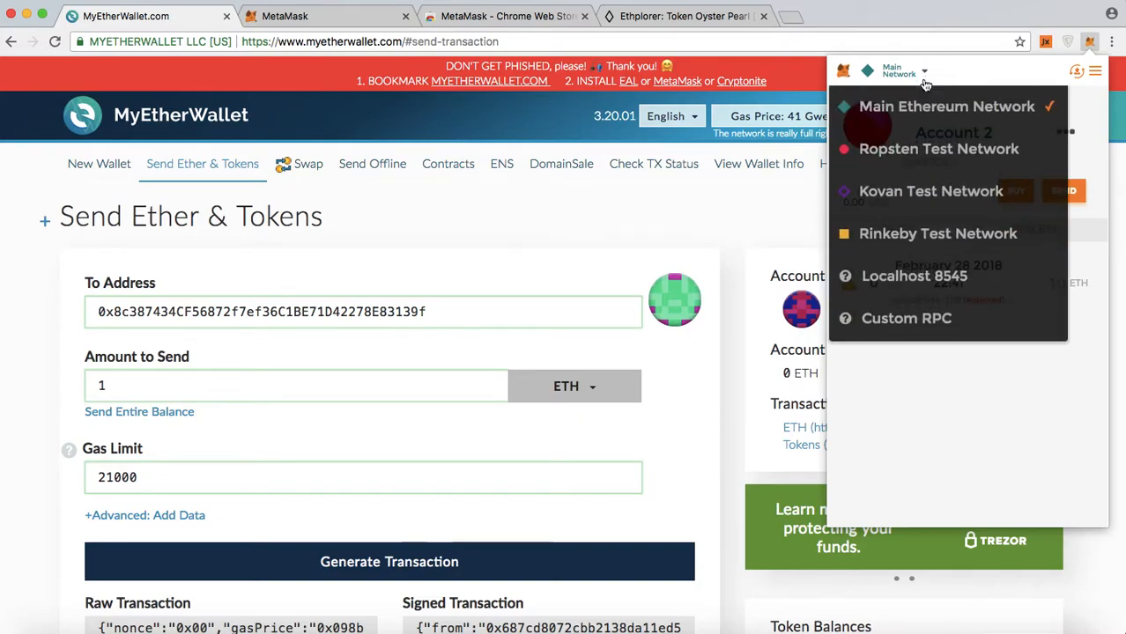
pyautogui.click(936, 153)
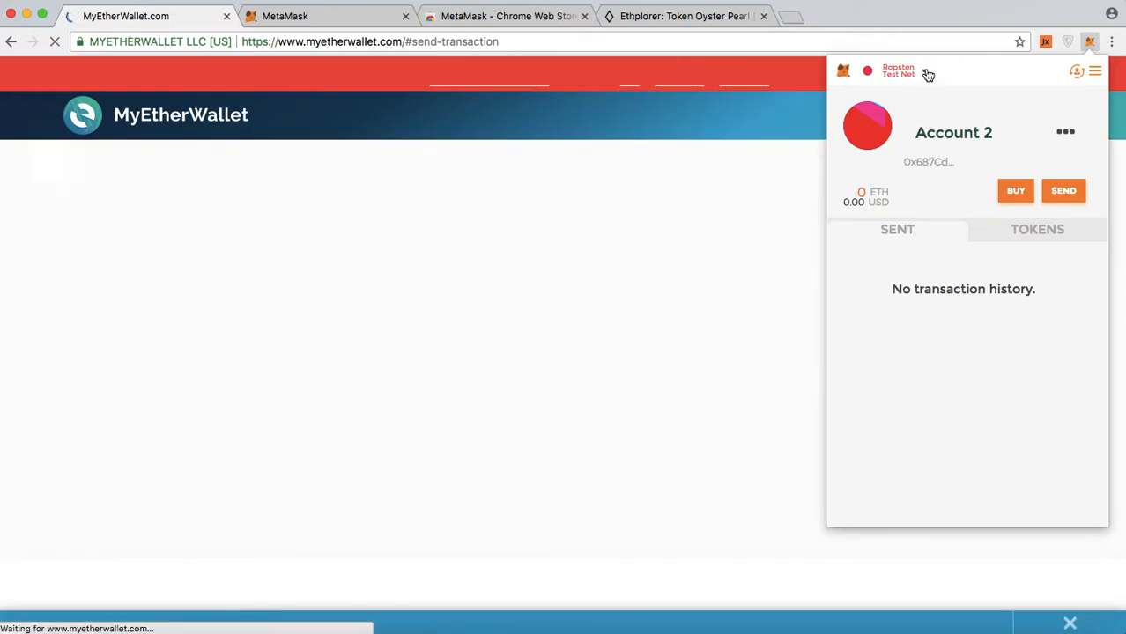
pyautogui.click(925, 70)
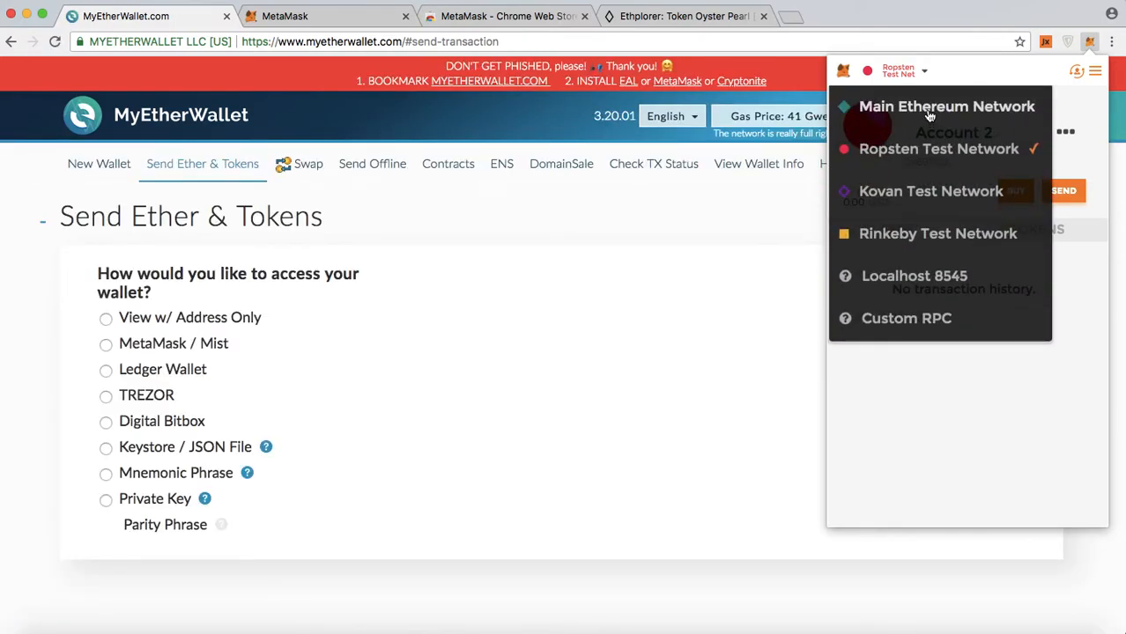
pyautogui.click(928, 113)
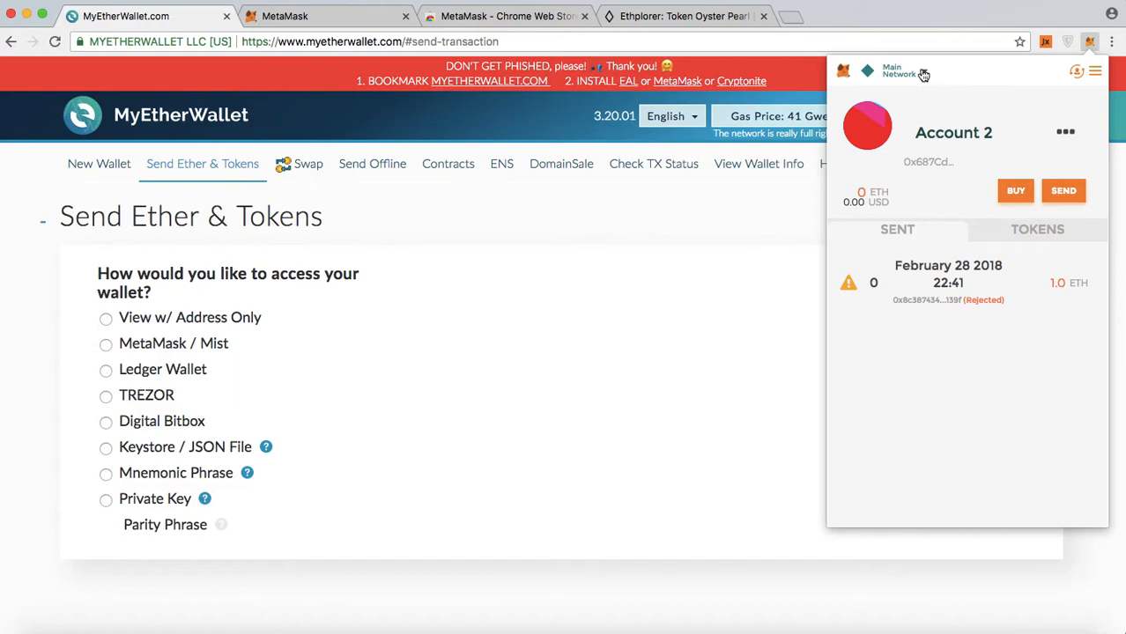
pyautogui.click(922, 73)
pyautogui.click(924, 149)
pyautogui.click(922, 75)
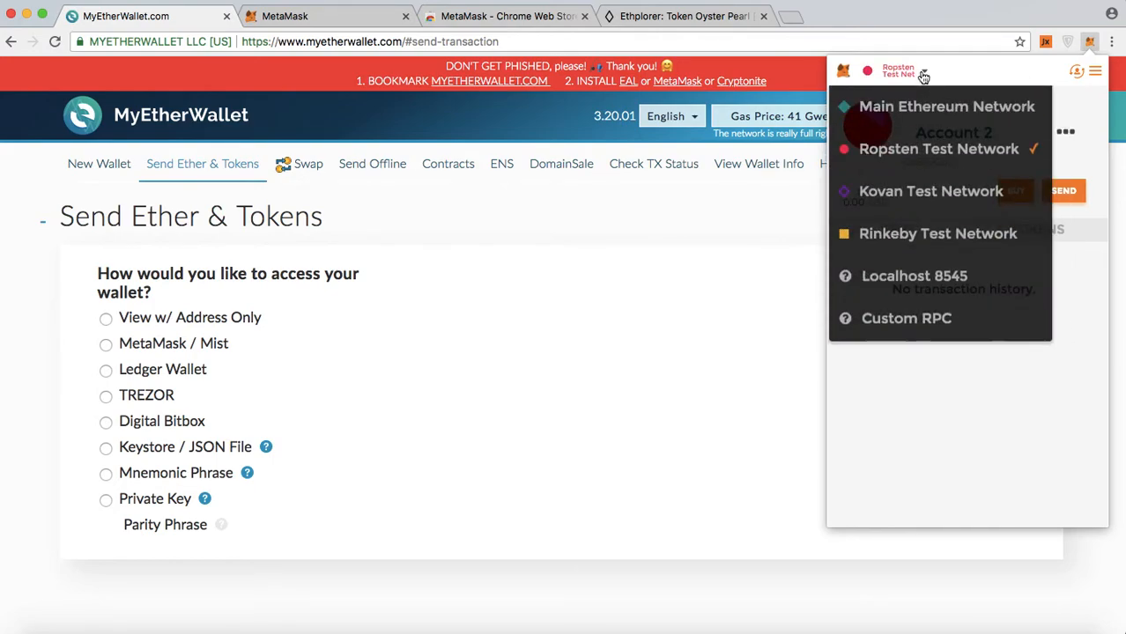
pyautogui.click(920, 120)
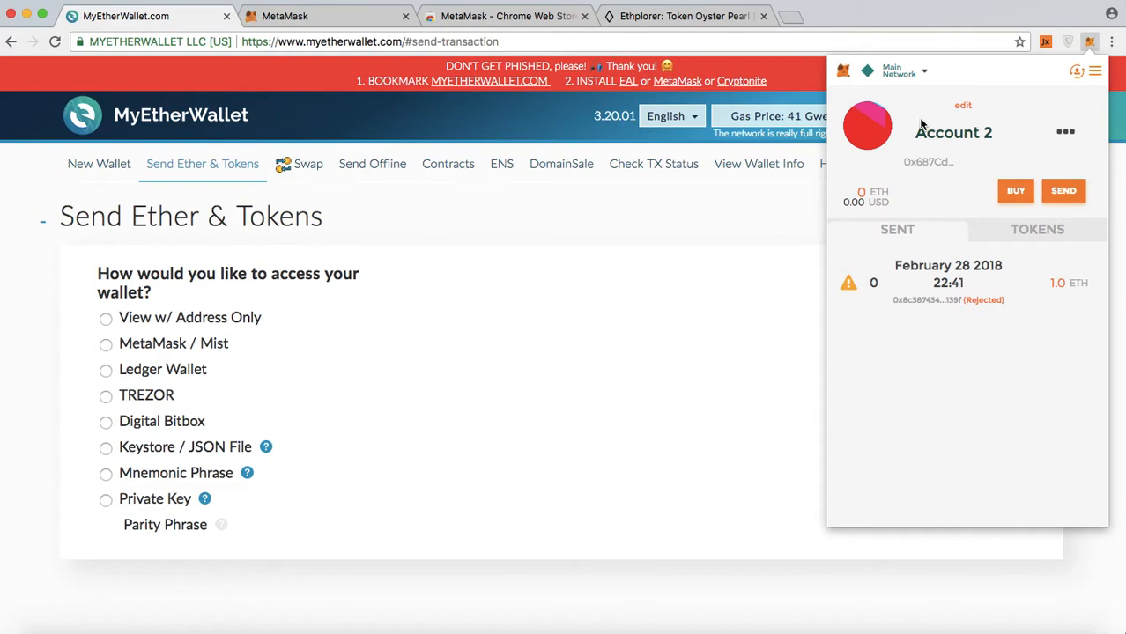
# Show Account 2's options in MetaMask, then make Account 1 the active account
pyautogui.click(1065, 134)
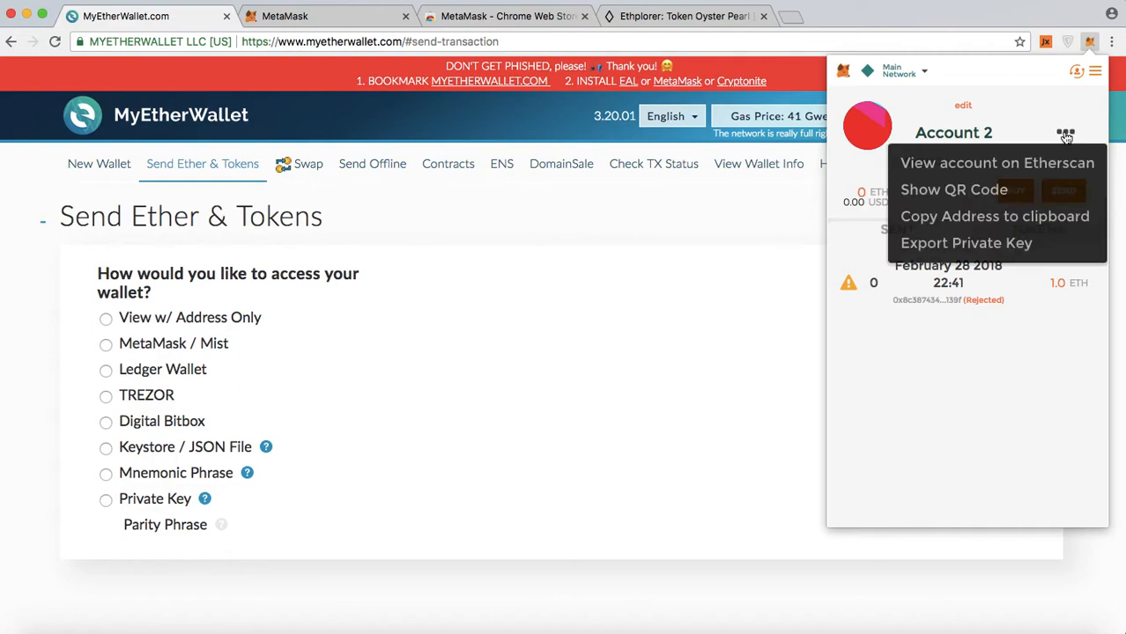
pyautogui.click(1076, 77)
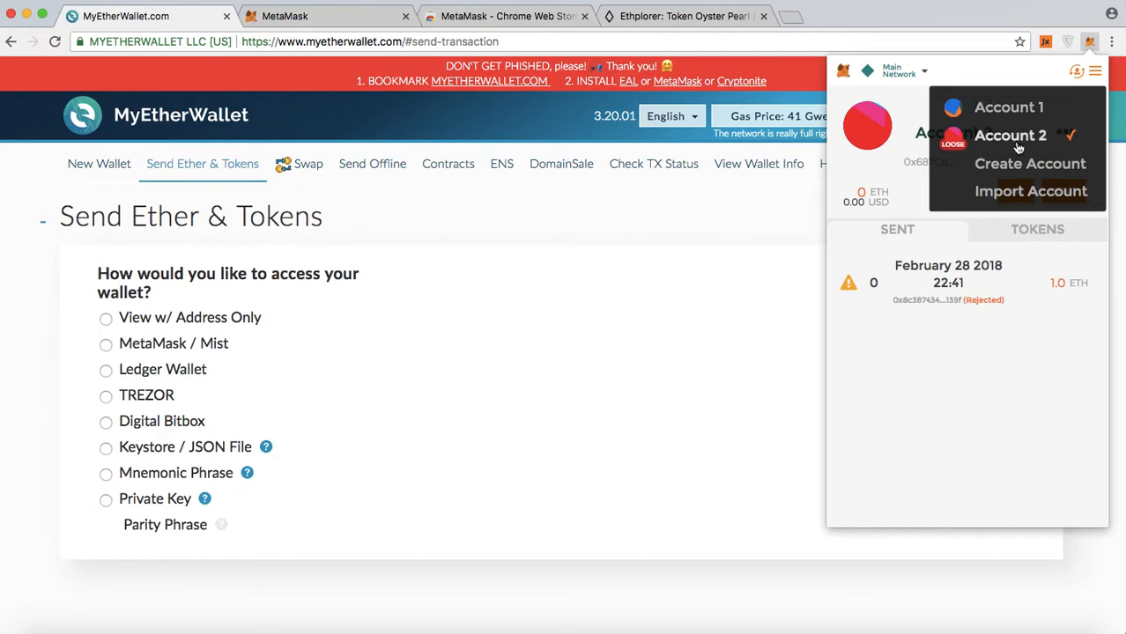
pyautogui.click(1011, 109)
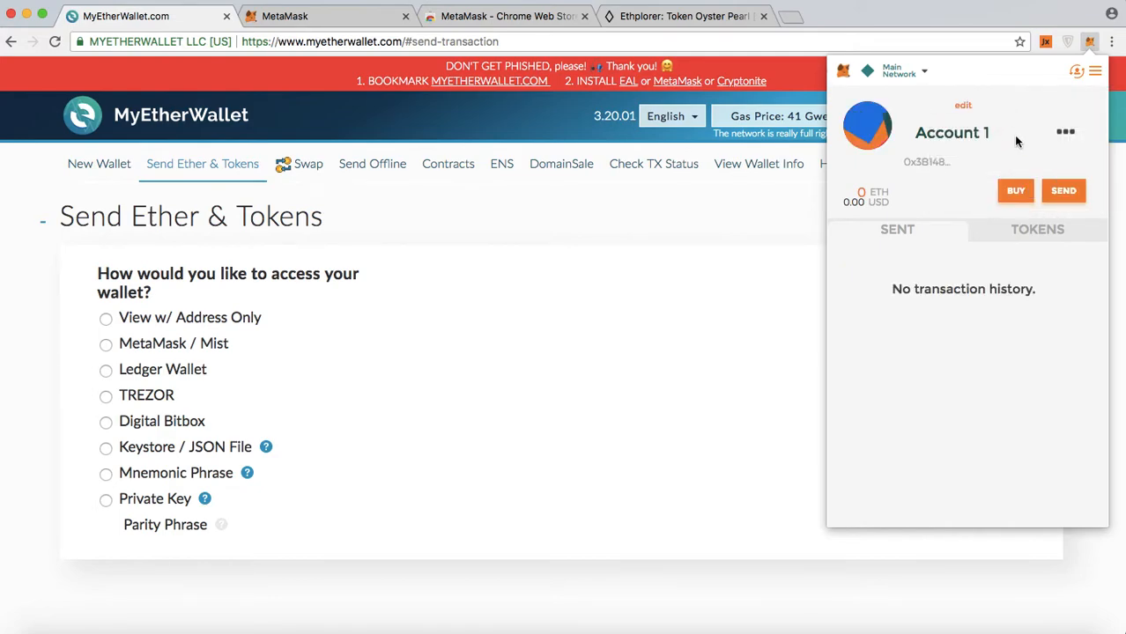
# Choose MetaMask / Mist as the wallet access method on MyEtherWallet and connect Account 1
pyautogui.click(193, 353)
pyautogui.click(168, 344)
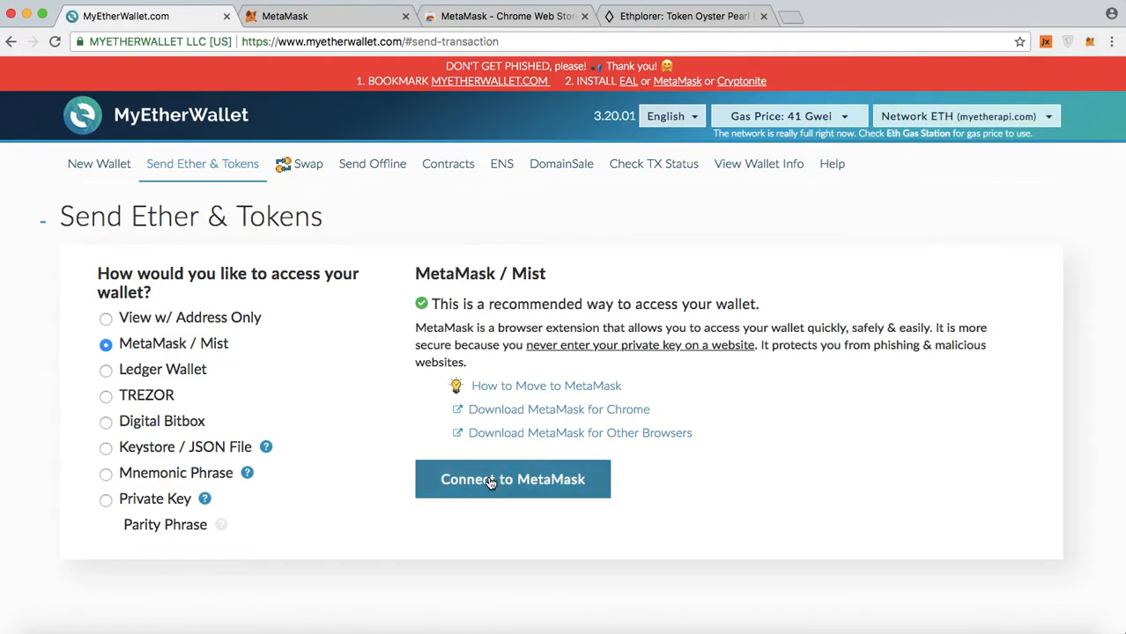
pyautogui.click(490, 481)
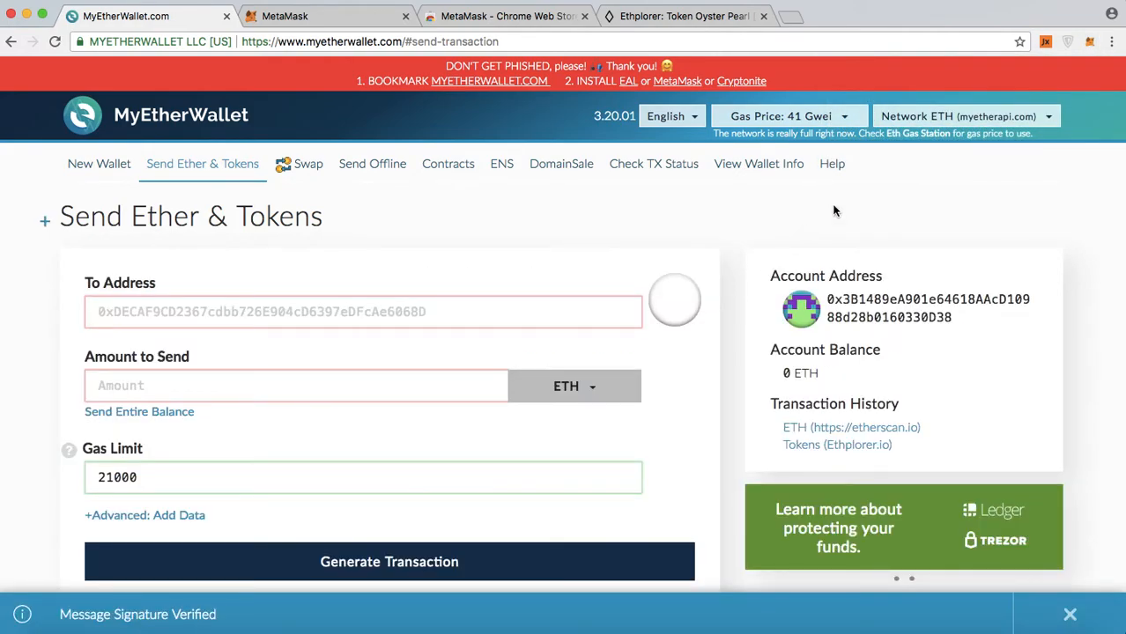
# Check Account 1's balance and transaction history in MetaMask
pyautogui.click(1089, 42)
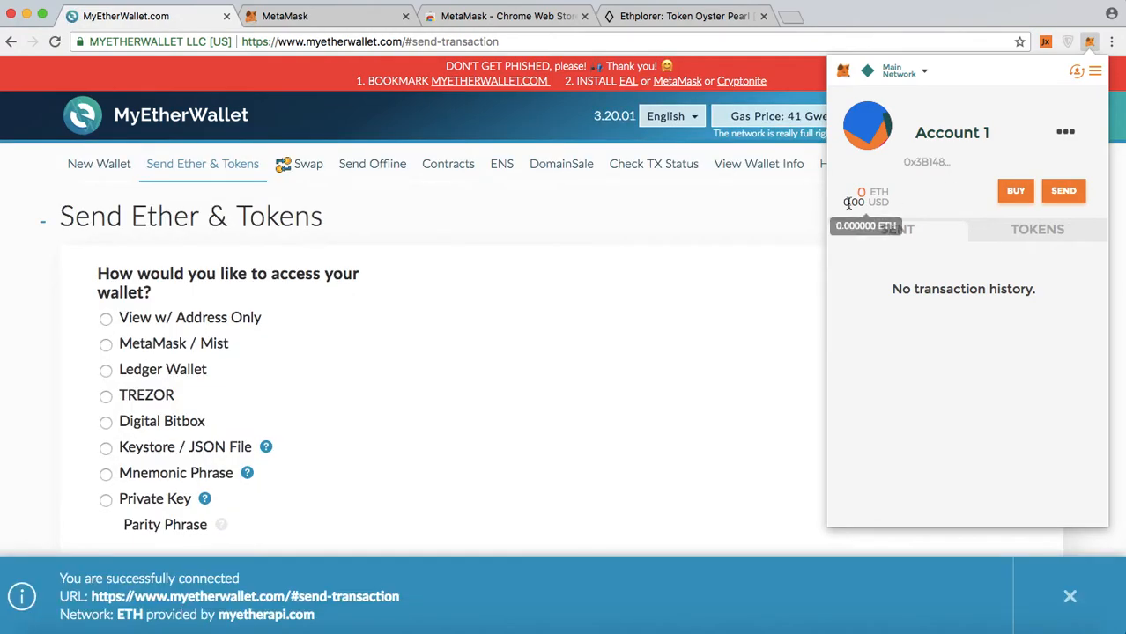
pyautogui.click(196, 345)
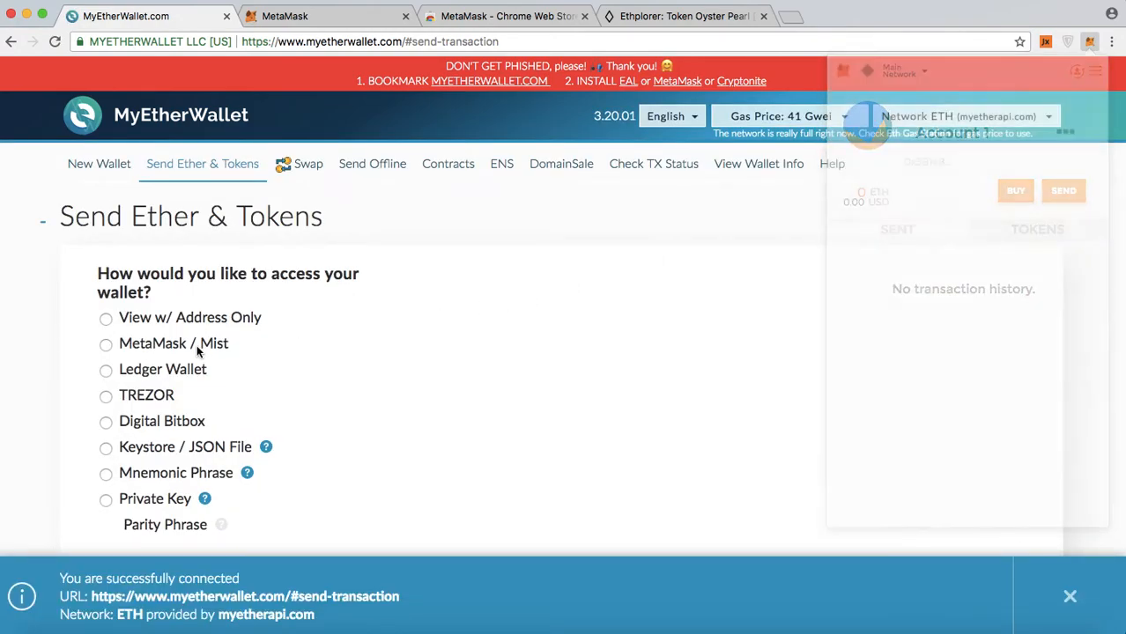
pyautogui.rightClick(196, 344)
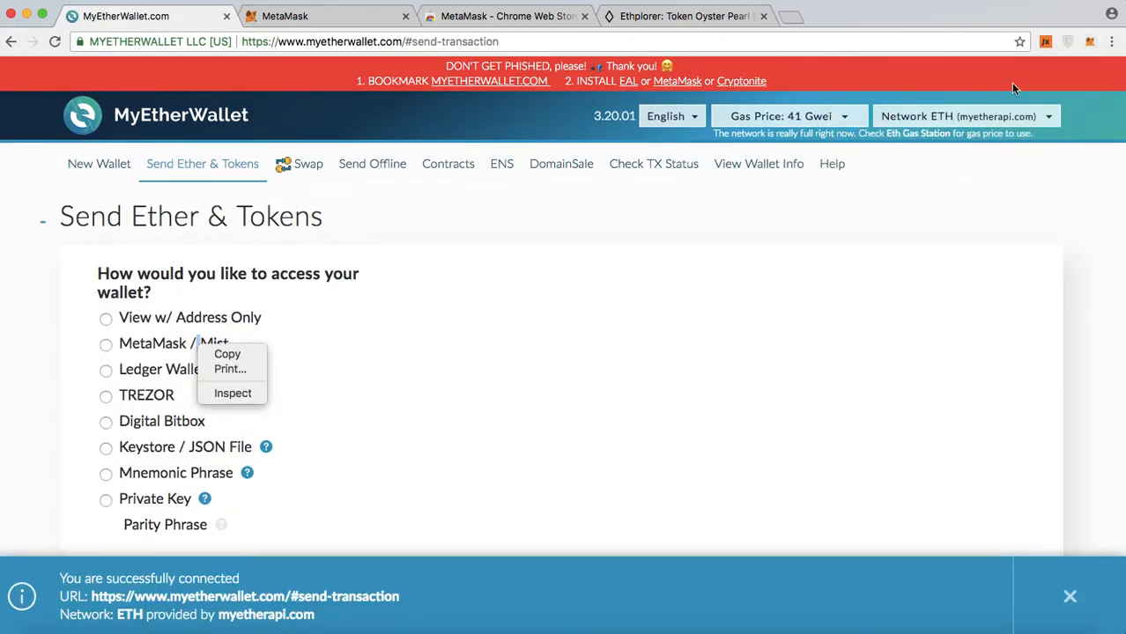
pyautogui.click(1090, 45)
pyautogui.click(1090, 43)
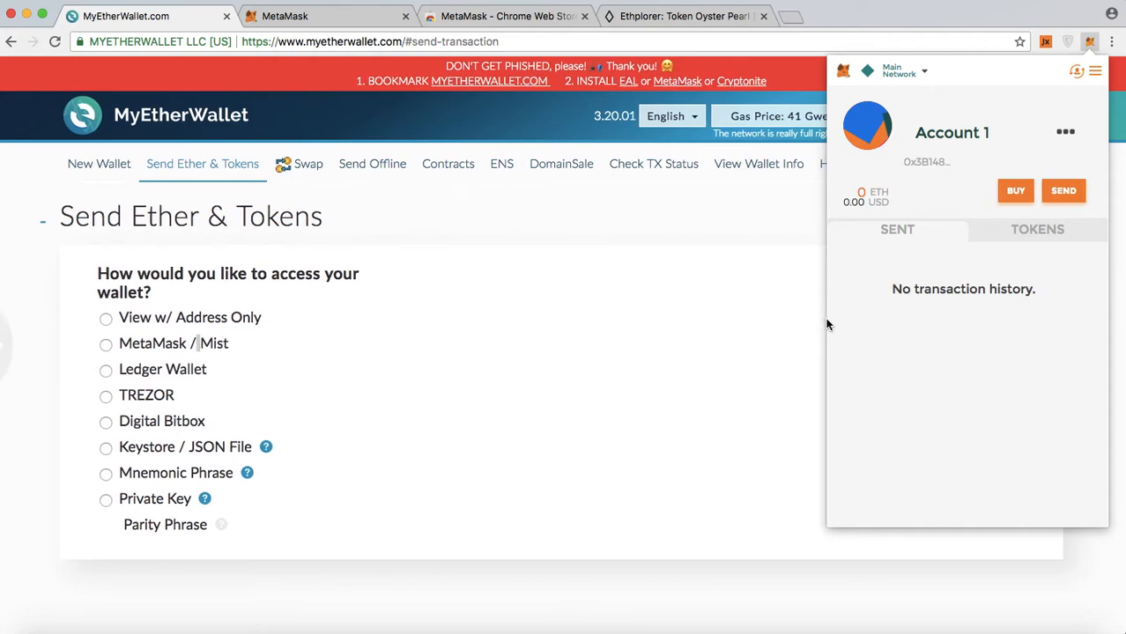
pyautogui.click(1090, 43)
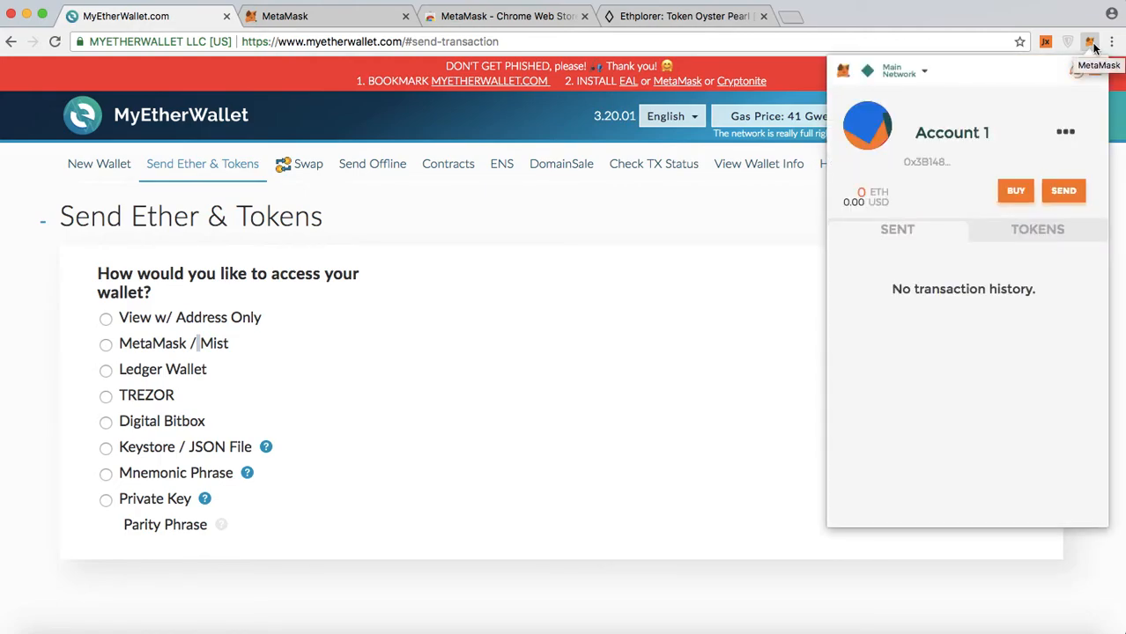
pyautogui.click(1092, 46)
pyautogui.click(1090, 44)
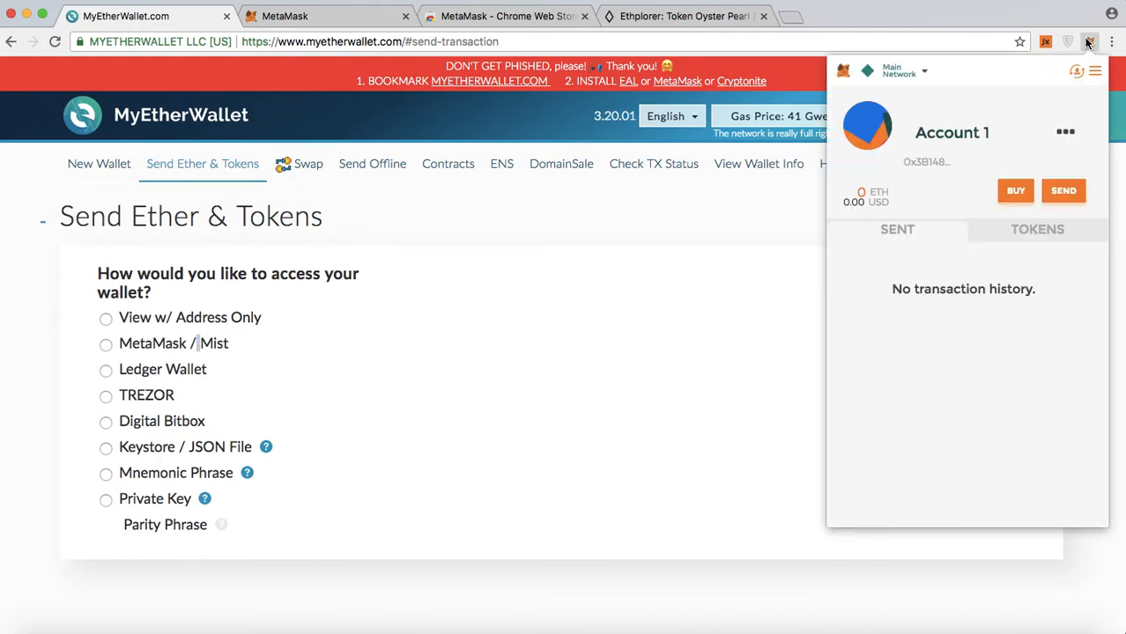
pyautogui.click(1090, 44)
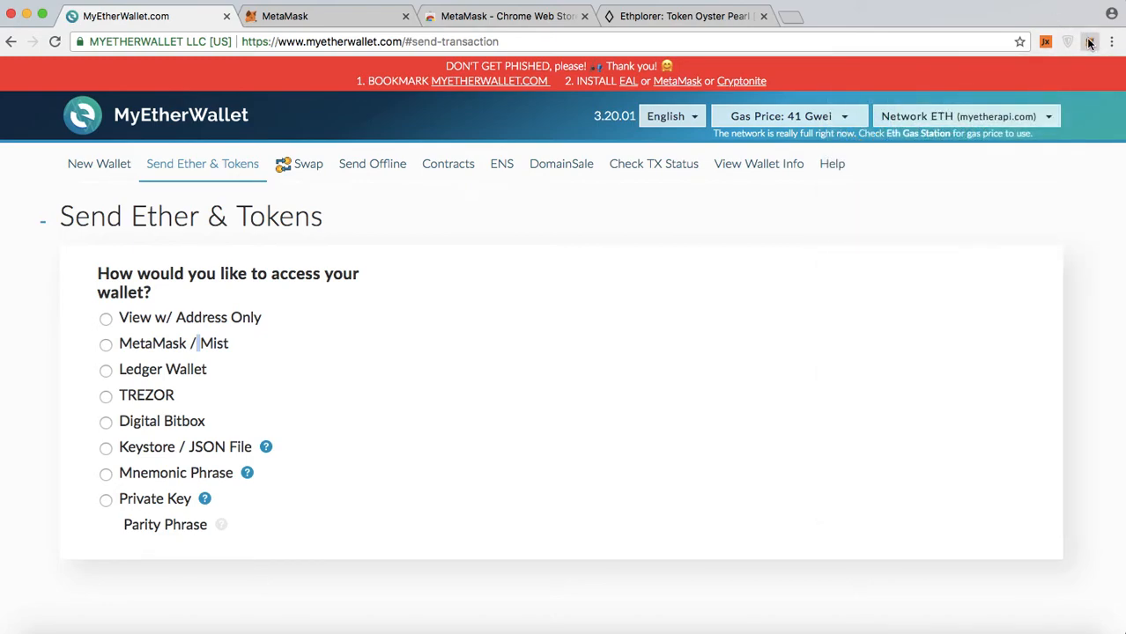
# Look over MetaMask's account list, including the create and import options, then log out of MetaMask
pyautogui.click(1090, 44)
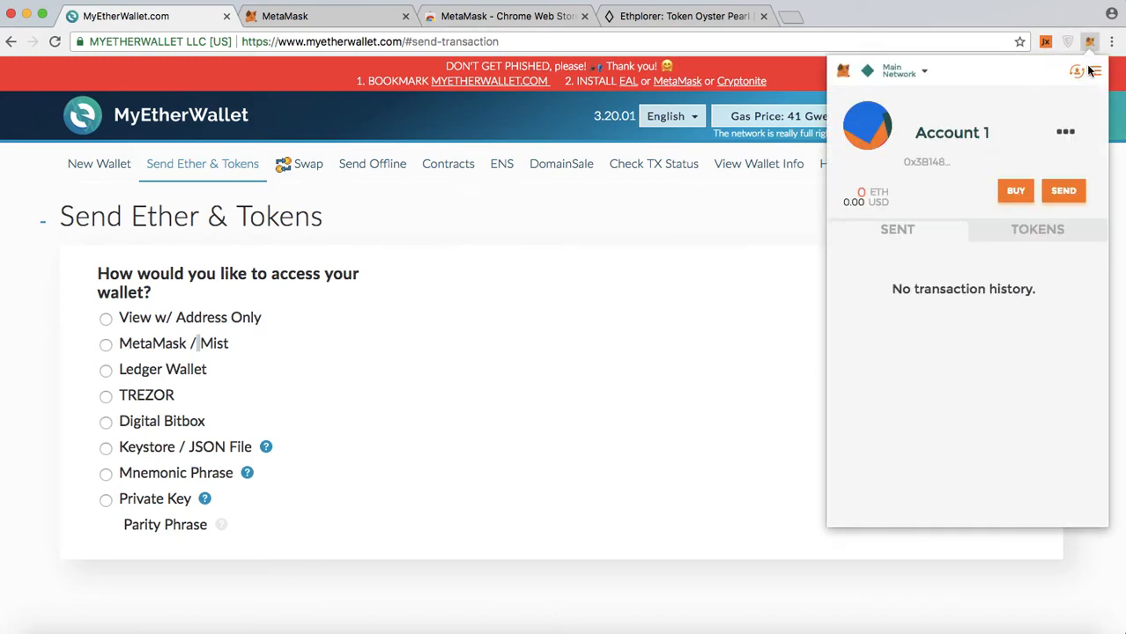
pyautogui.click(1076, 72)
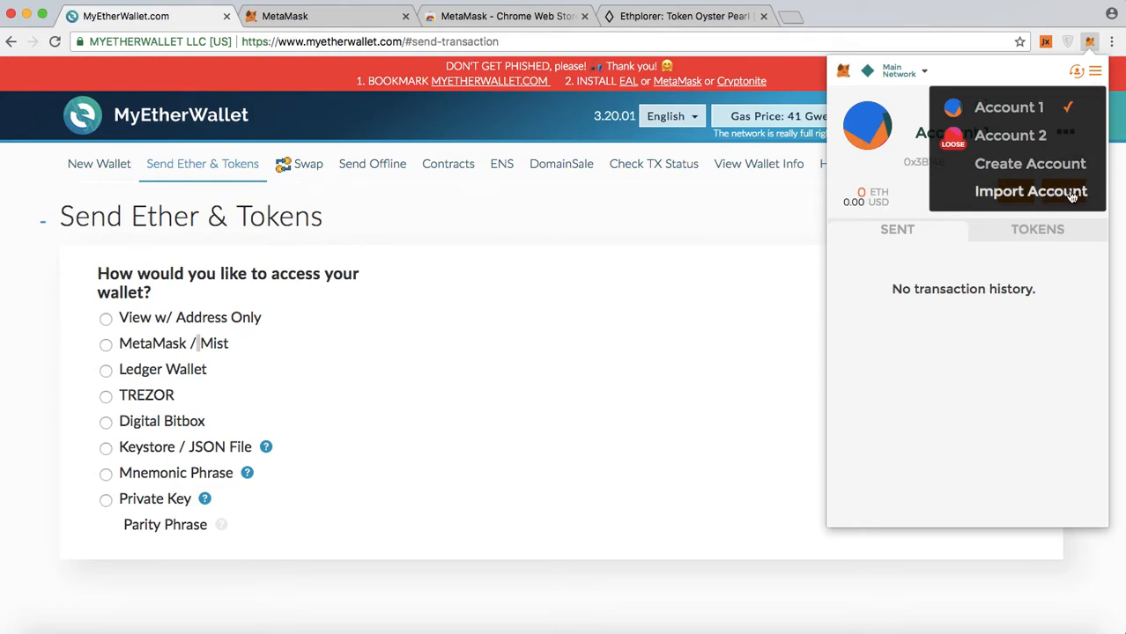
pyautogui.click(1095, 72)
pyautogui.click(1094, 72)
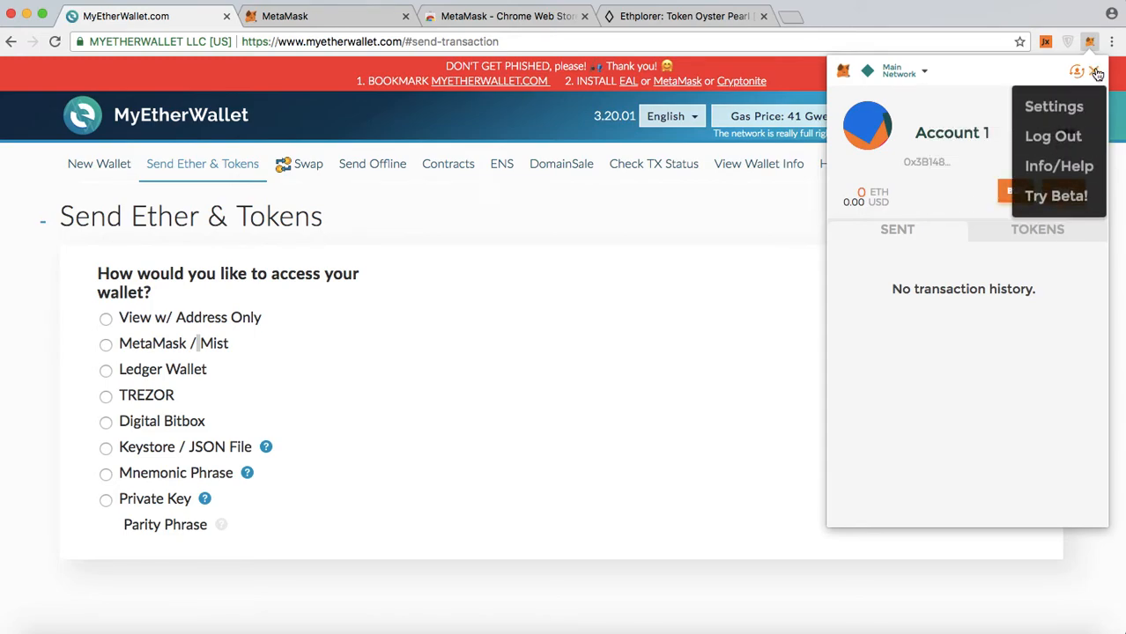
pyautogui.click(1069, 137)
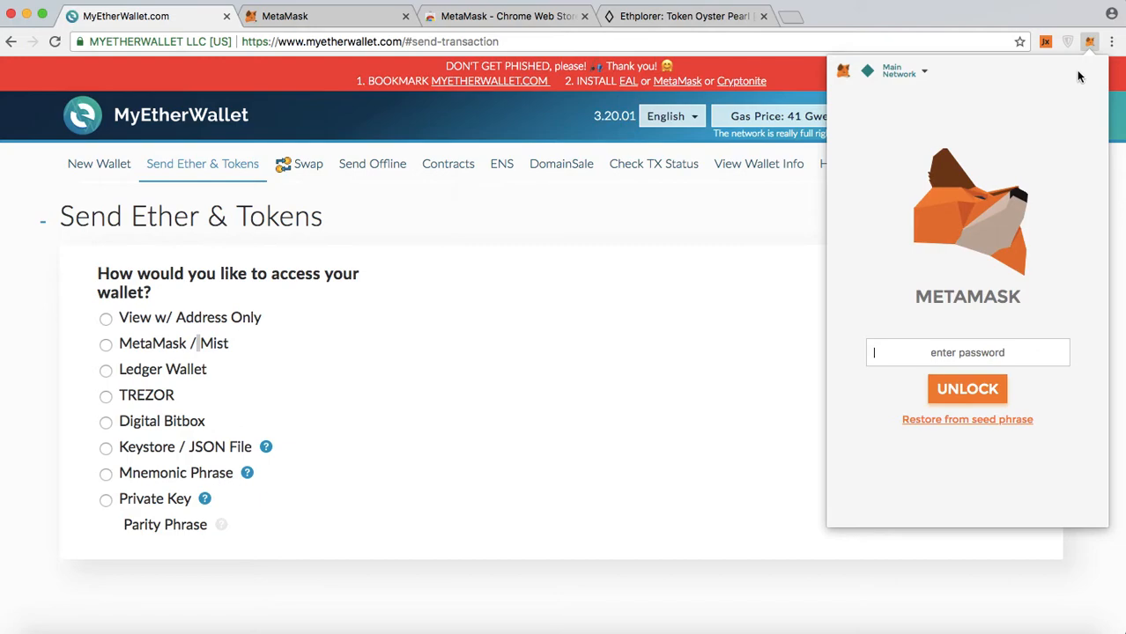
pyautogui.click(1090, 42)
pyautogui.click(1091, 43)
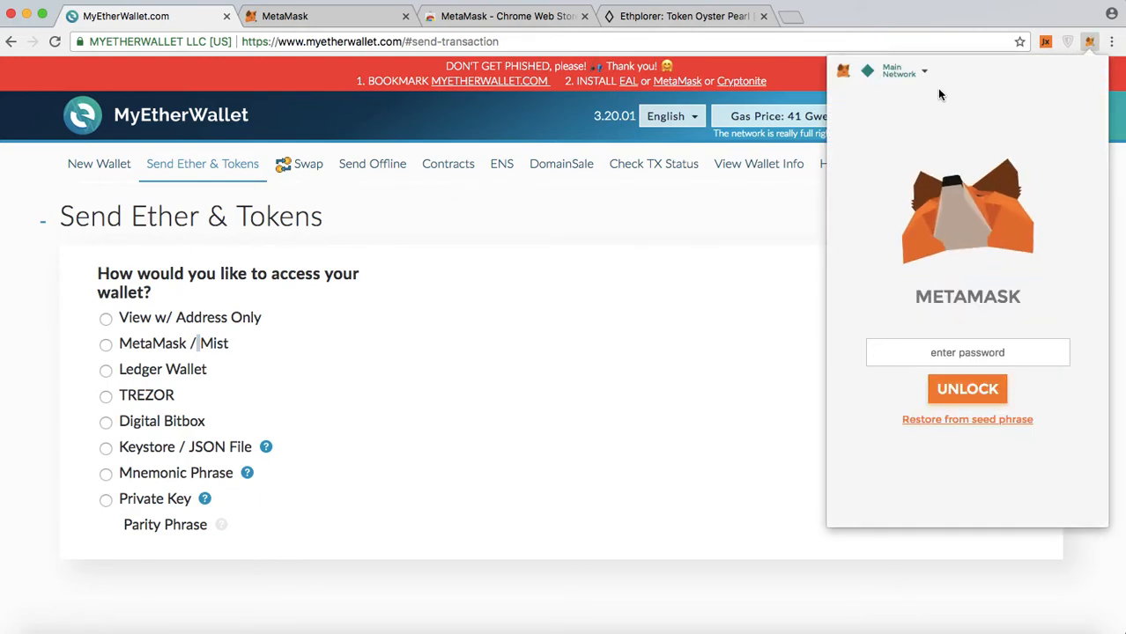
pyautogui.click(1089, 43)
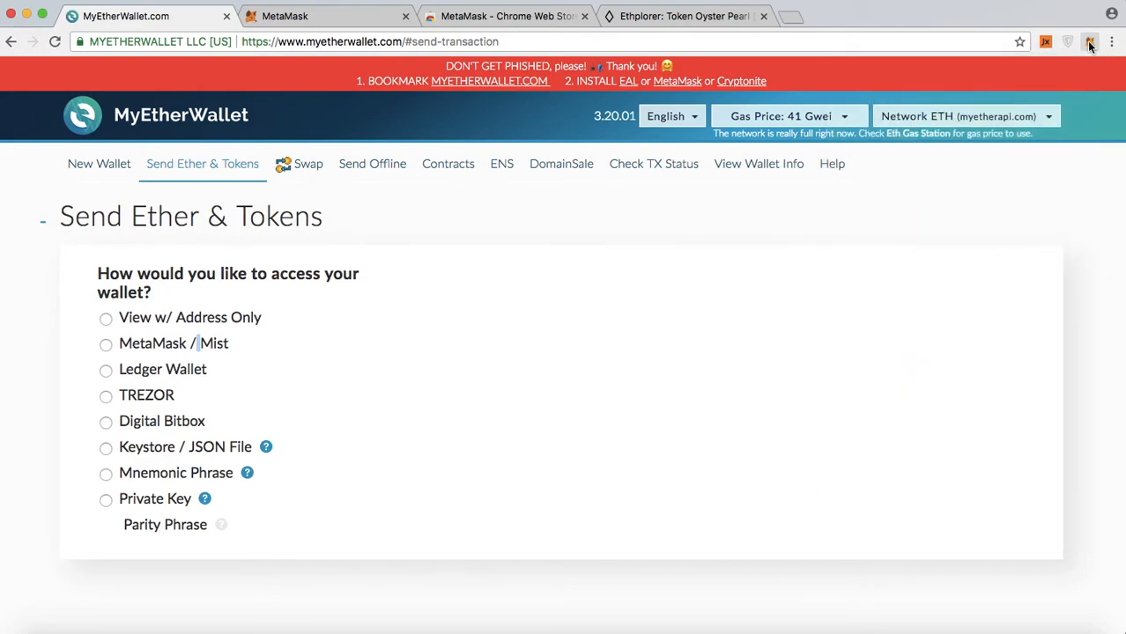
pyautogui.click(1068, 42)
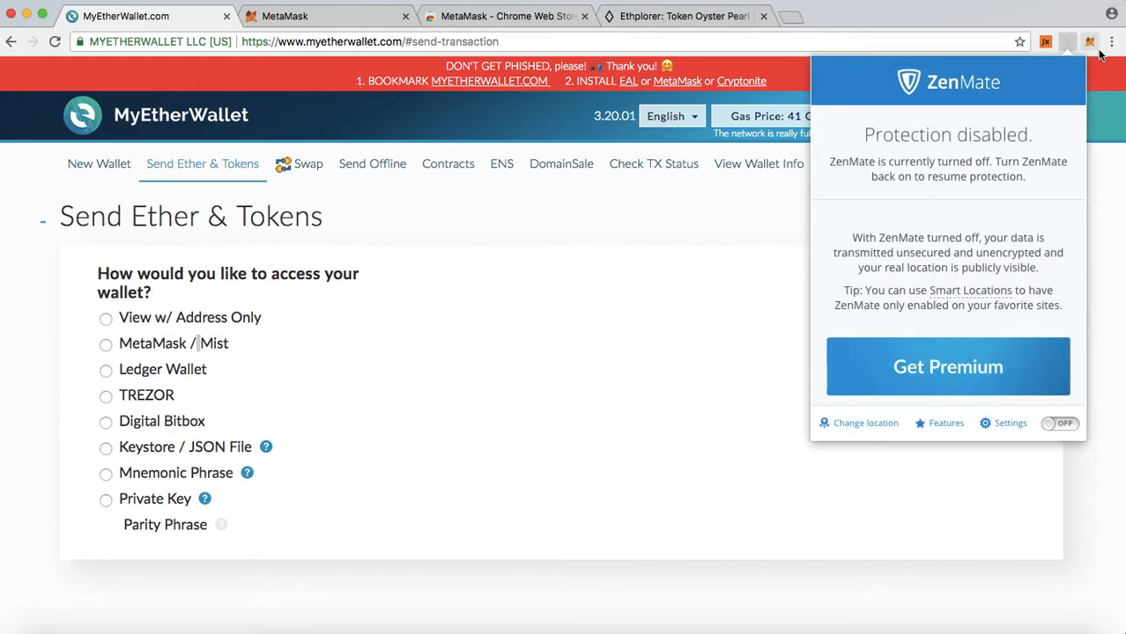
pyautogui.click(1090, 42)
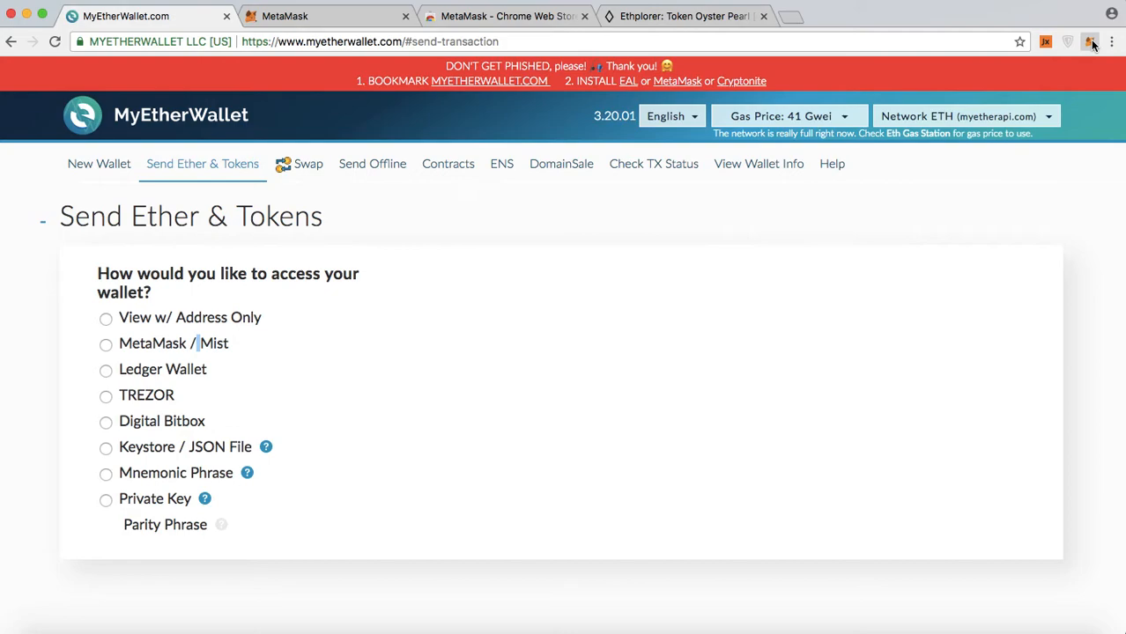
pyautogui.click(1112, 42)
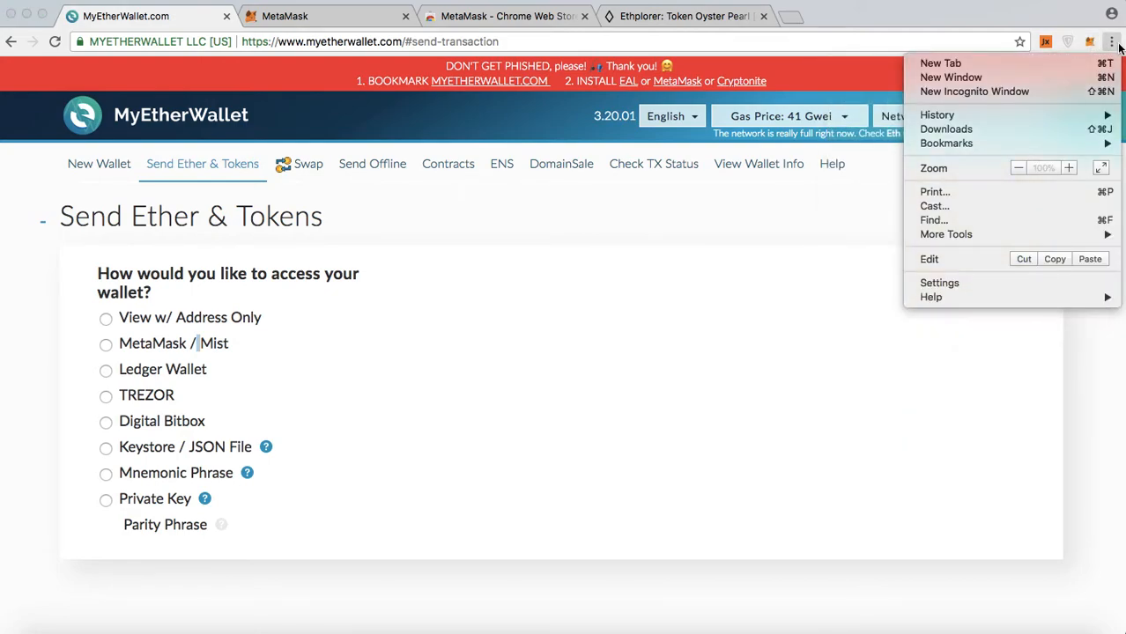
# Switch from MyEtherWallet to the metamask.io page and show the MetaMask extension's unlock screen
pyautogui.click(1089, 43)
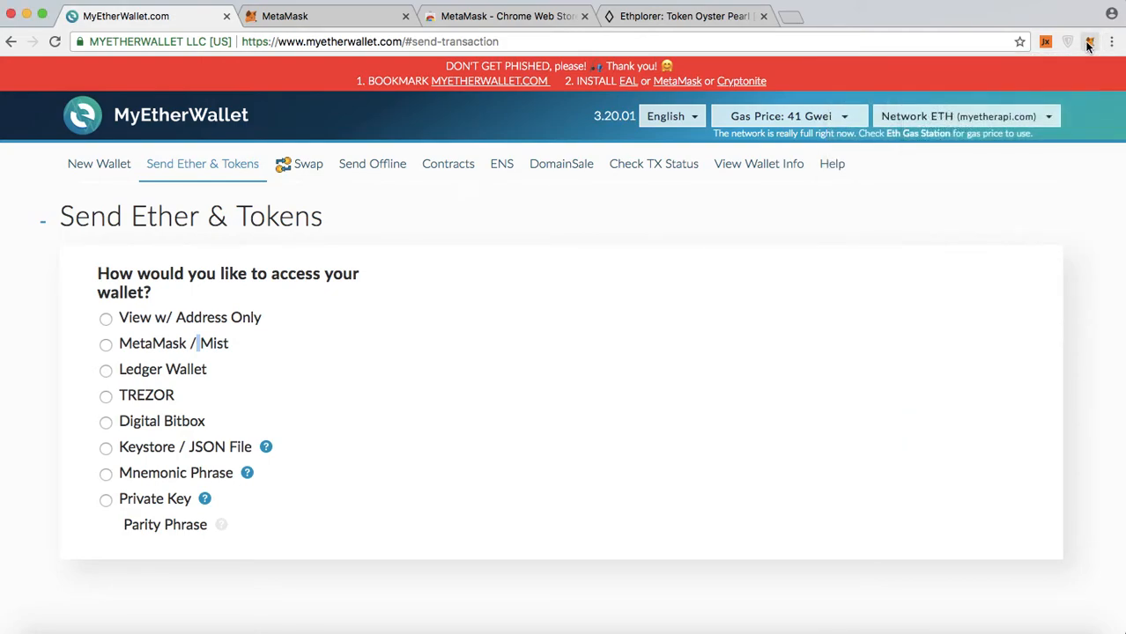
pyautogui.click(1089, 43)
pyautogui.click(368, 39)
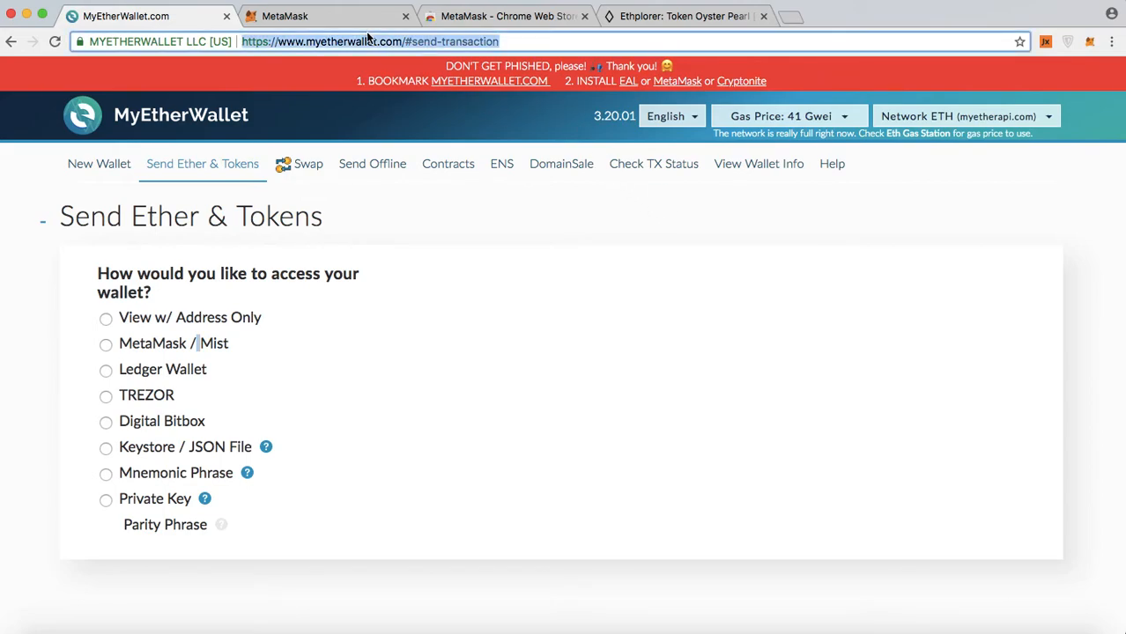
pyautogui.click(364, 20)
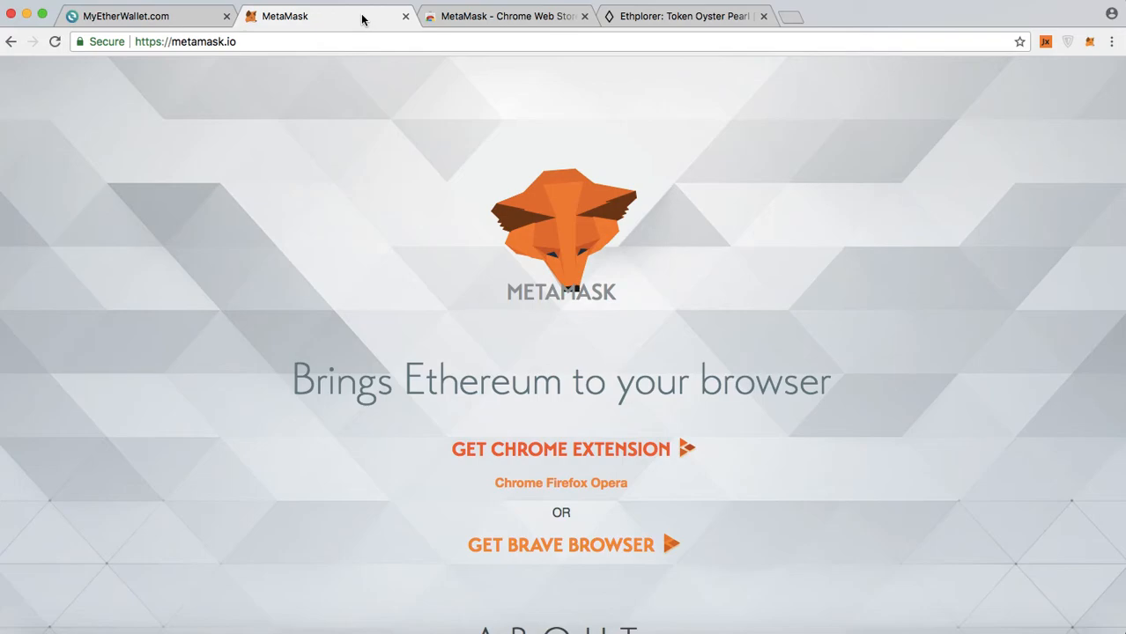
pyautogui.click(1090, 49)
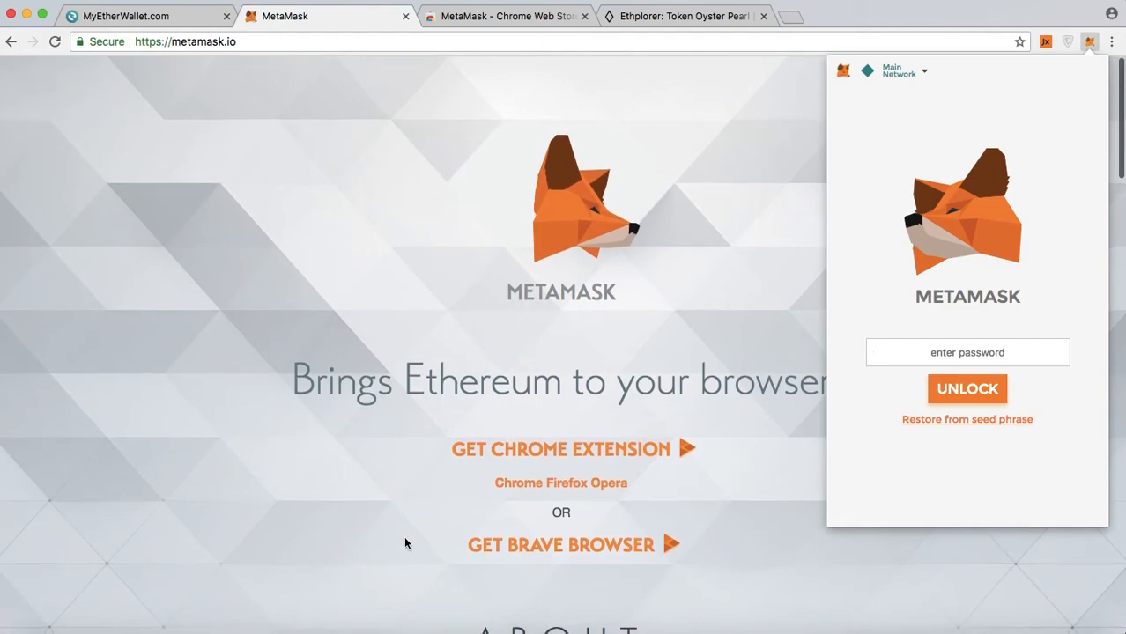
# Look through the recent text documents, the downloaded files and the Documents folder in Finder, then close the Finder windows
pyautogui.rightClick(371, 628)
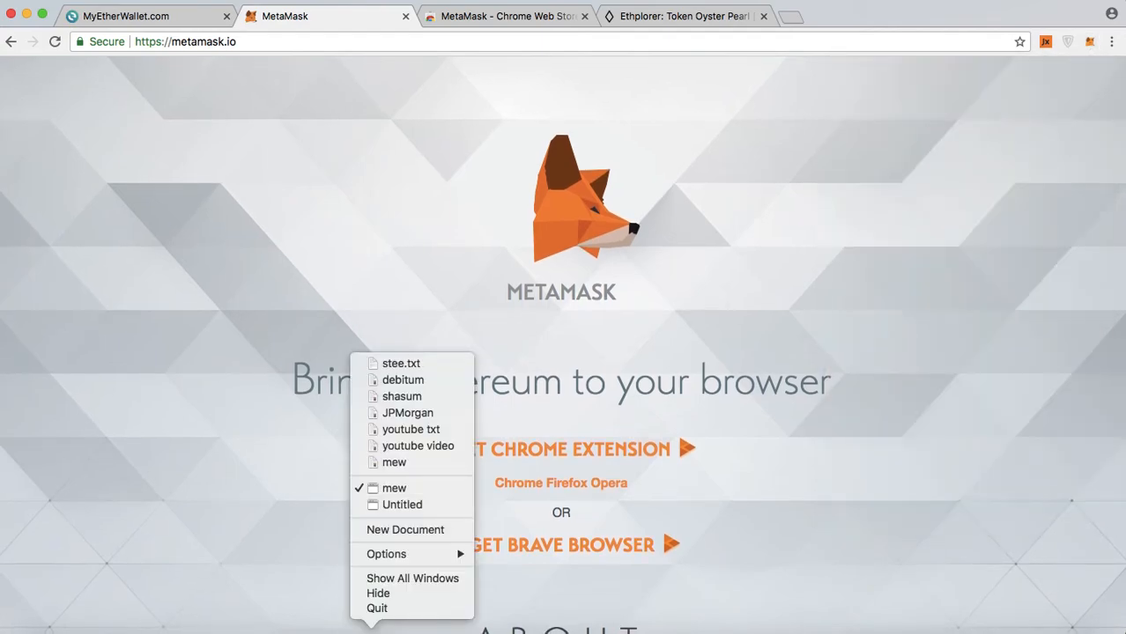
pyautogui.click(516, 562)
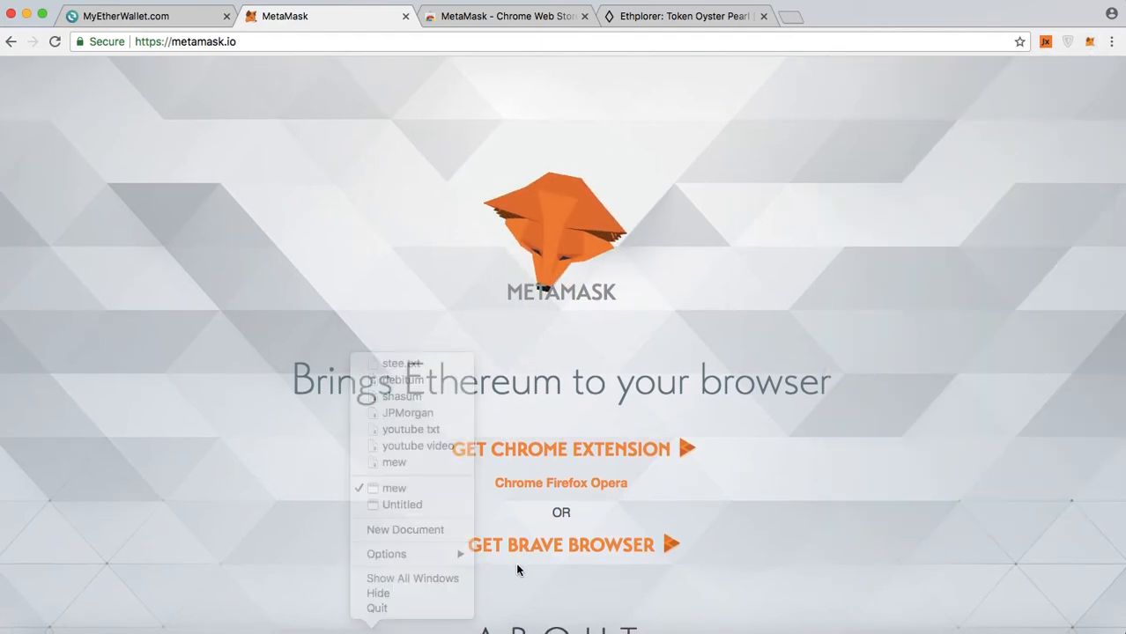
pyautogui.click(988, 628)
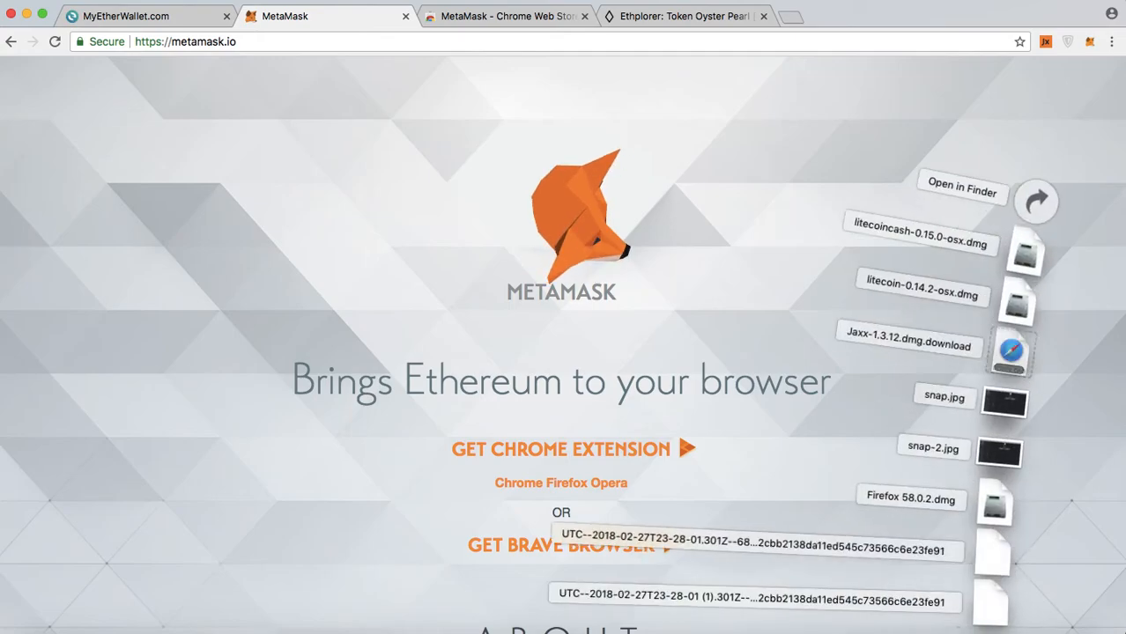
pyautogui.click(1035, 202)
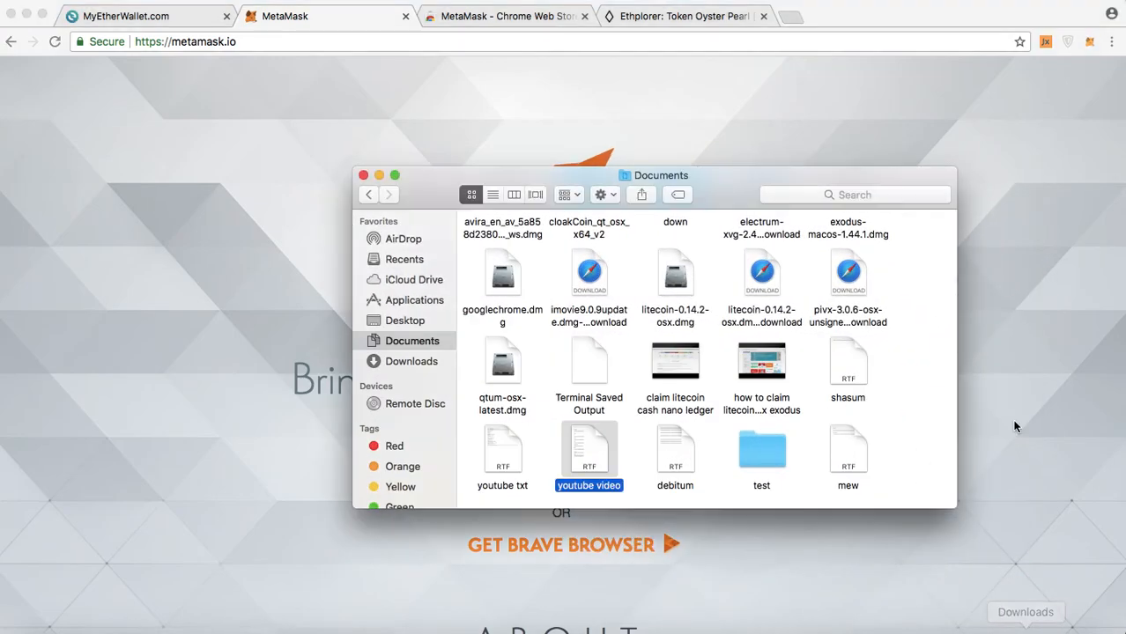
pyautogui.click(363, 175)
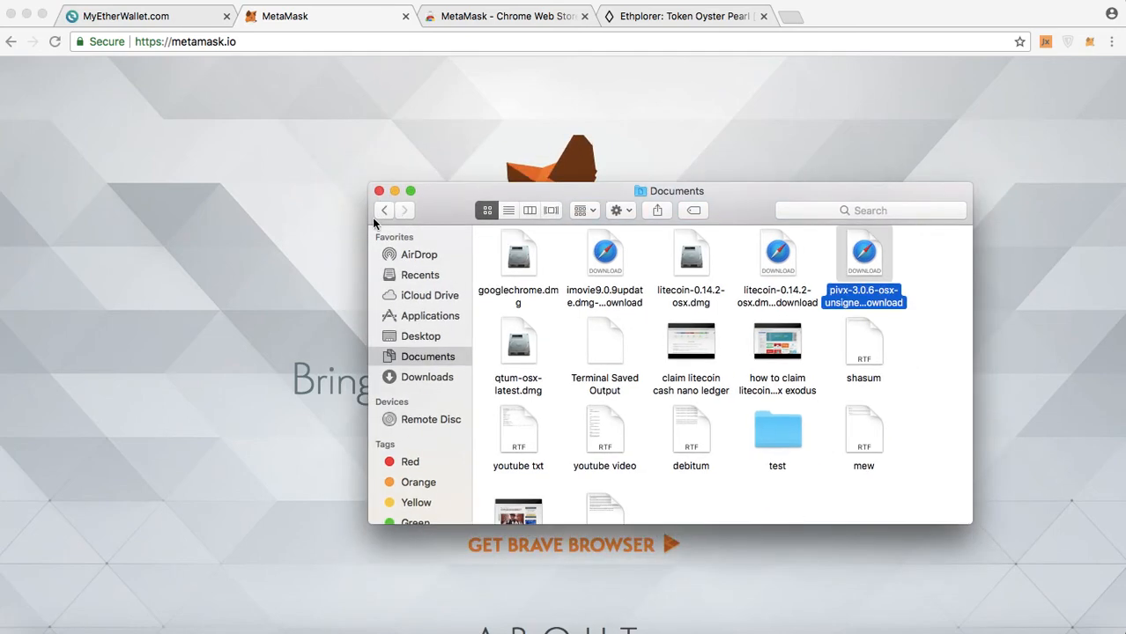
pyautogui.click(379, 191)
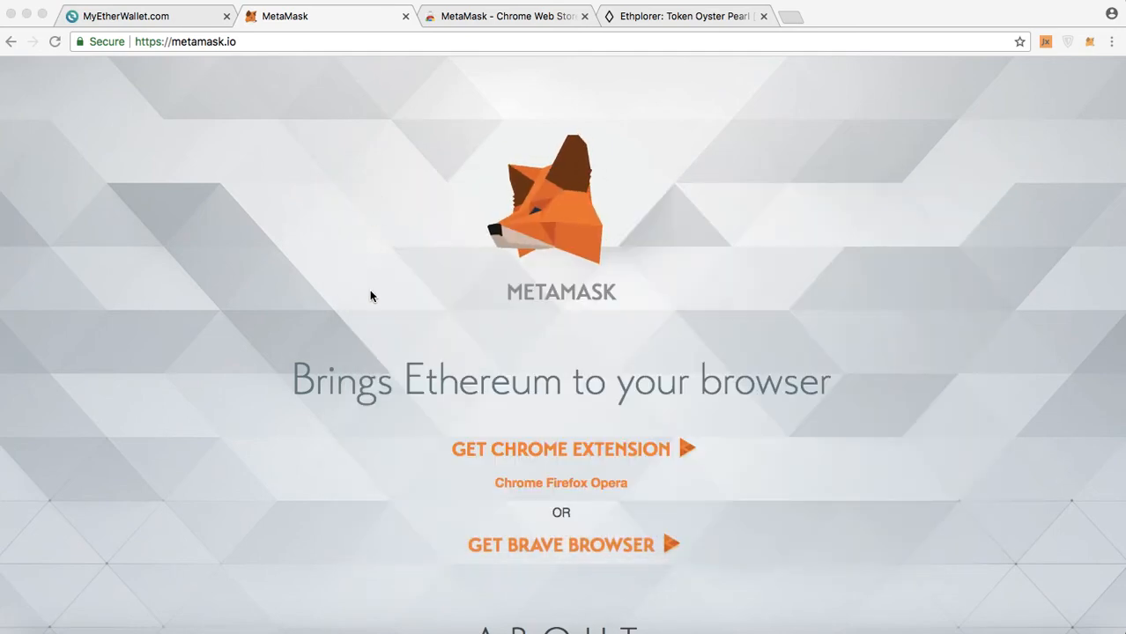